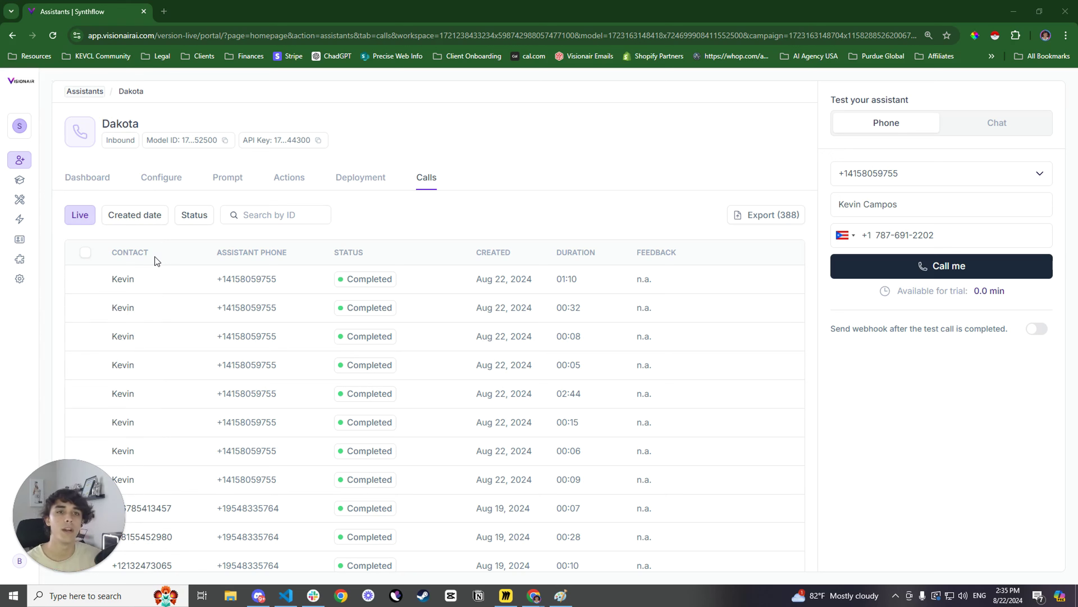
- View Dakota's dashboard, reopen the assistant from the assistants list, and show its configured actions
{"action": "left_click", "coordinate": [85, 192]}
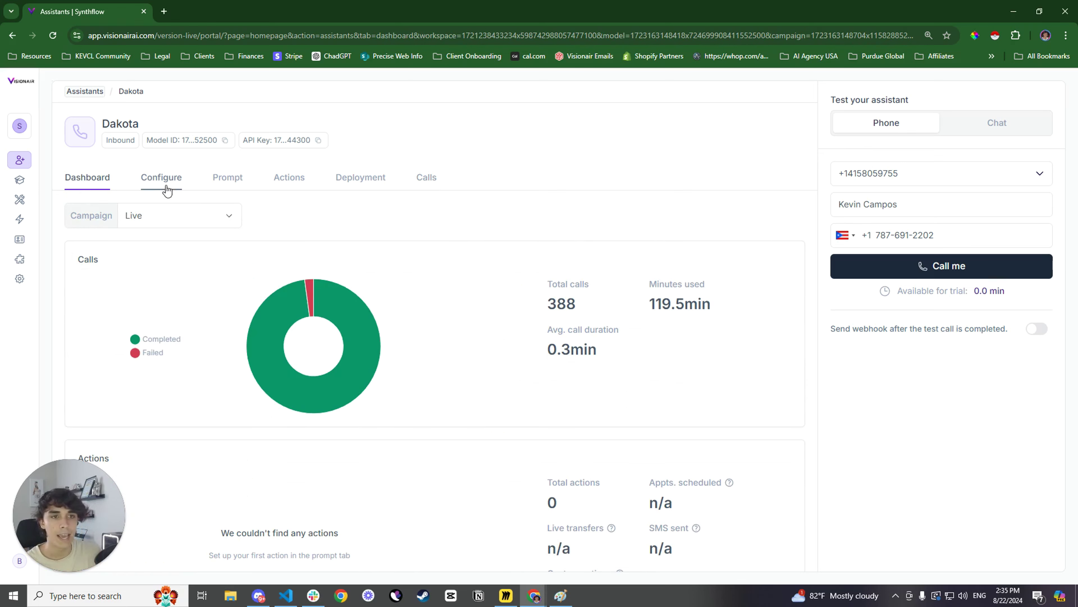
{"action": "left_click", "coordinate": [28, 162]}
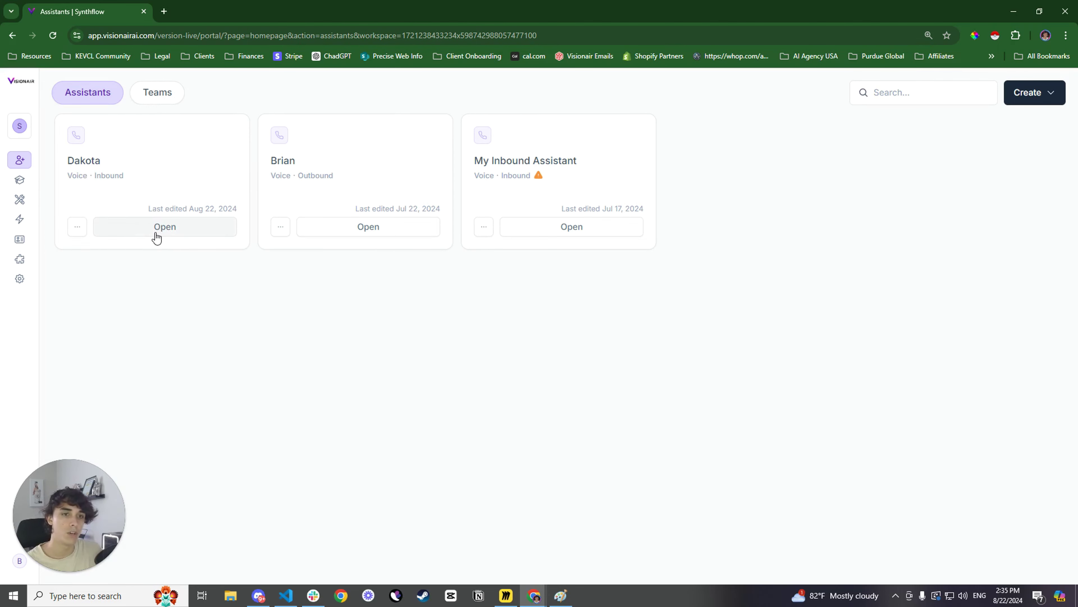
{"action": "left_click", "coordinate": [157, 238]}
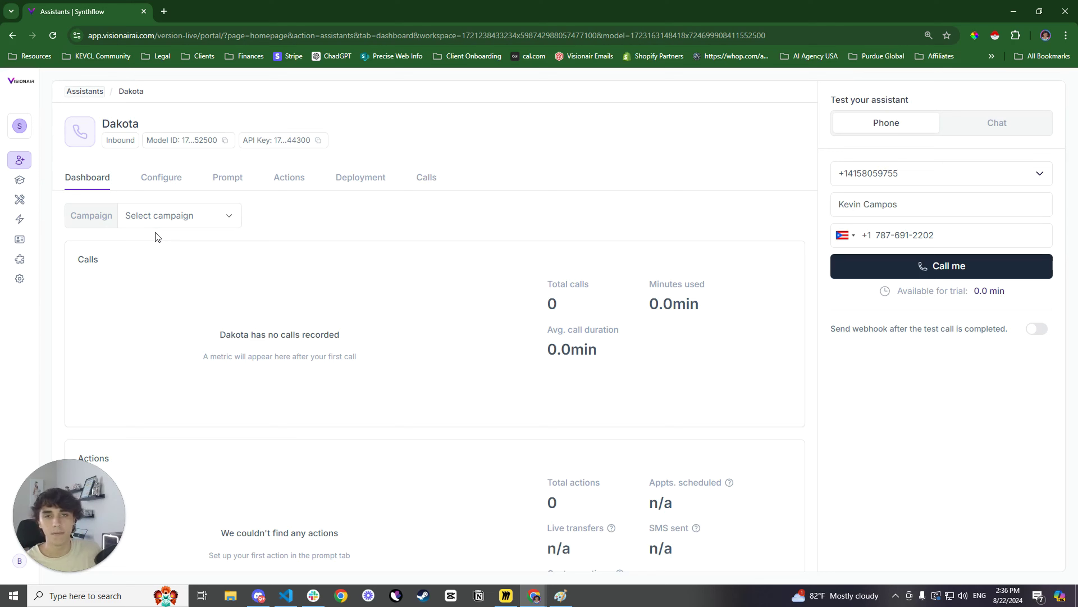
{"action": "left_click", "coordinate": [290, 187]}
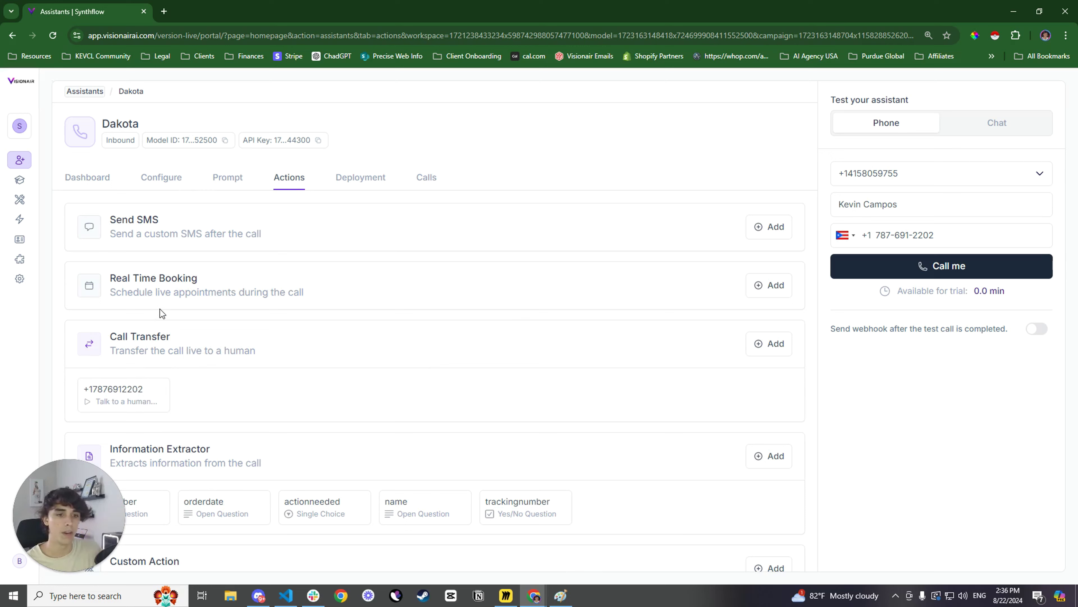
- Go to the workspace-wide Actions page and open the list of Call Transfer actions
{"action": "mouse_move", "coordinate": [31, 208]}
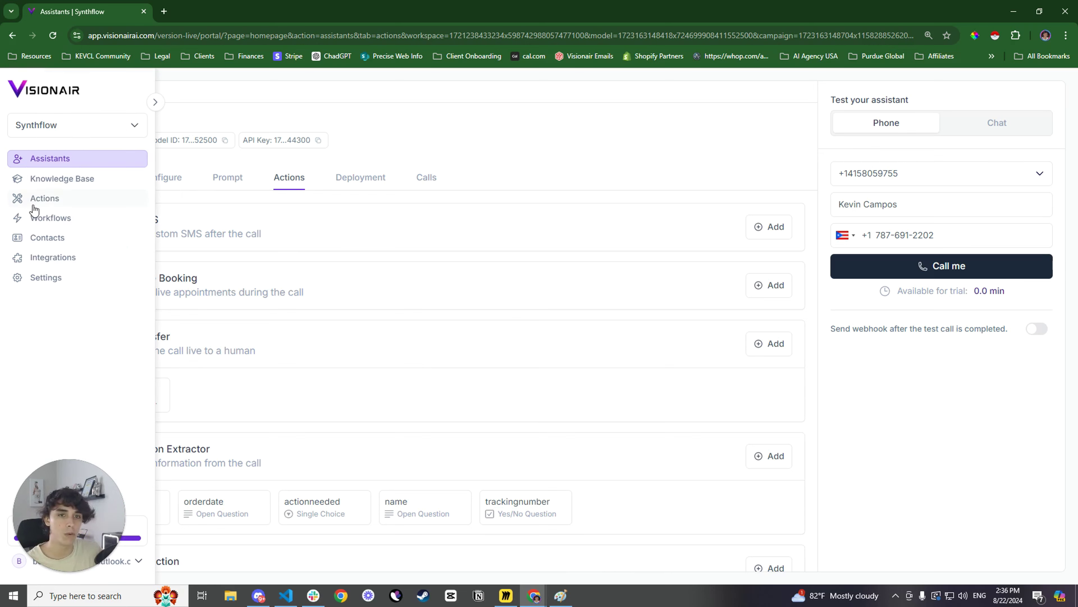
{"action": "left_click", "coordinate": [87, 206]}
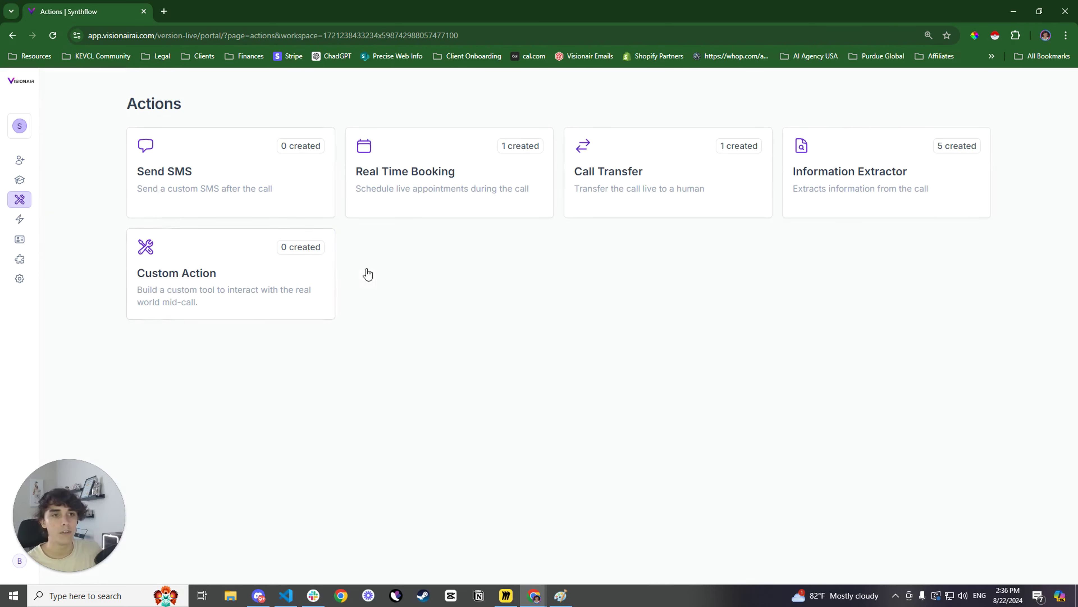
{"action": "left_click", "coordinate": [666, 185]}
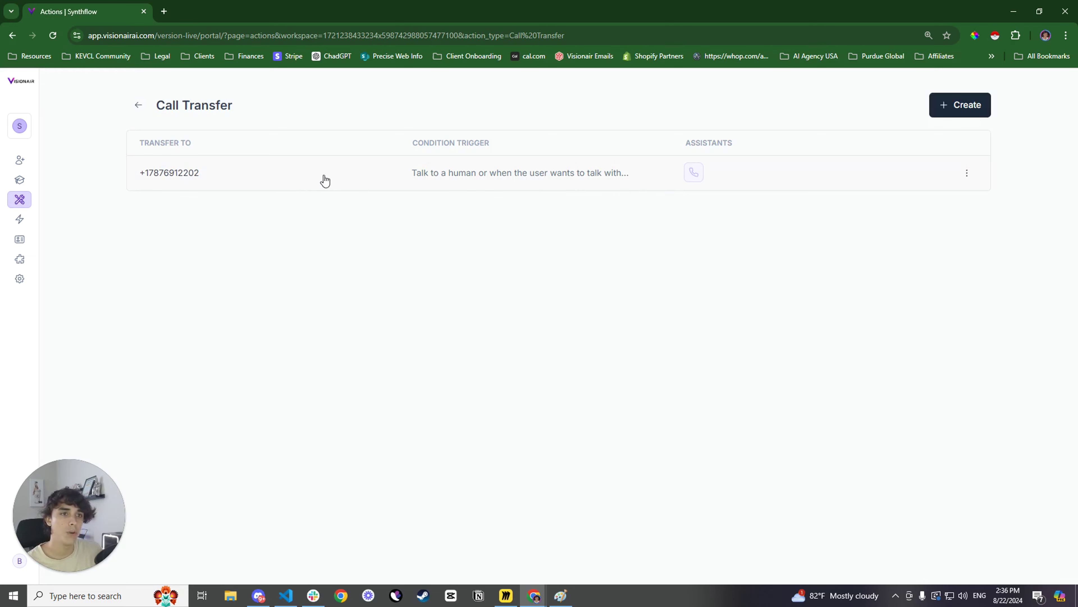
{"action": "left_click", "coordinate": [958, 102]}
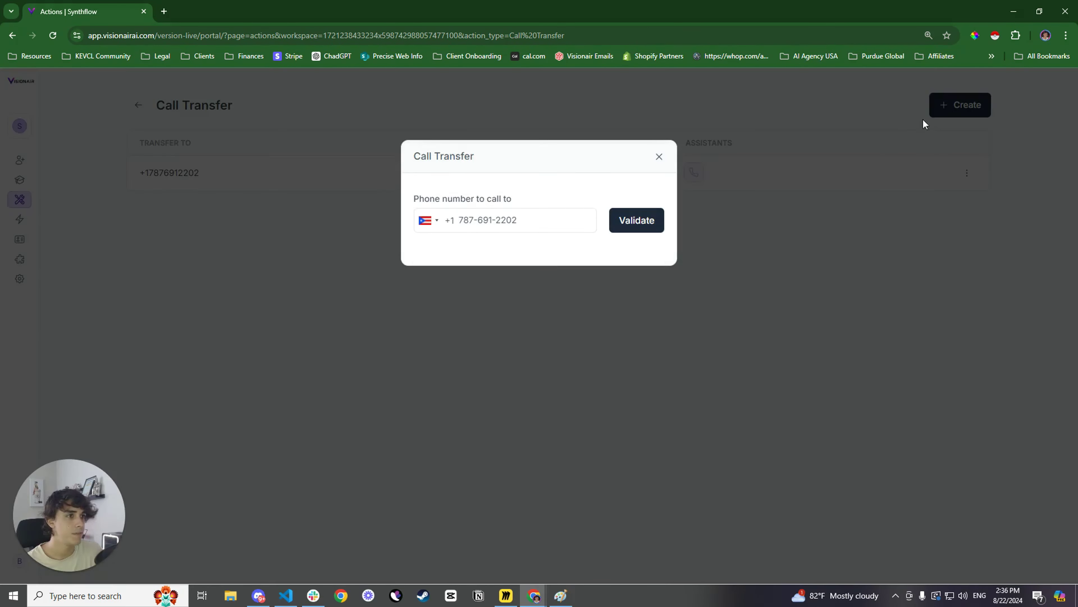
{"action": "left_click_drag", "start_coordinate": [553, 221], "coordinate": [433, 224]}
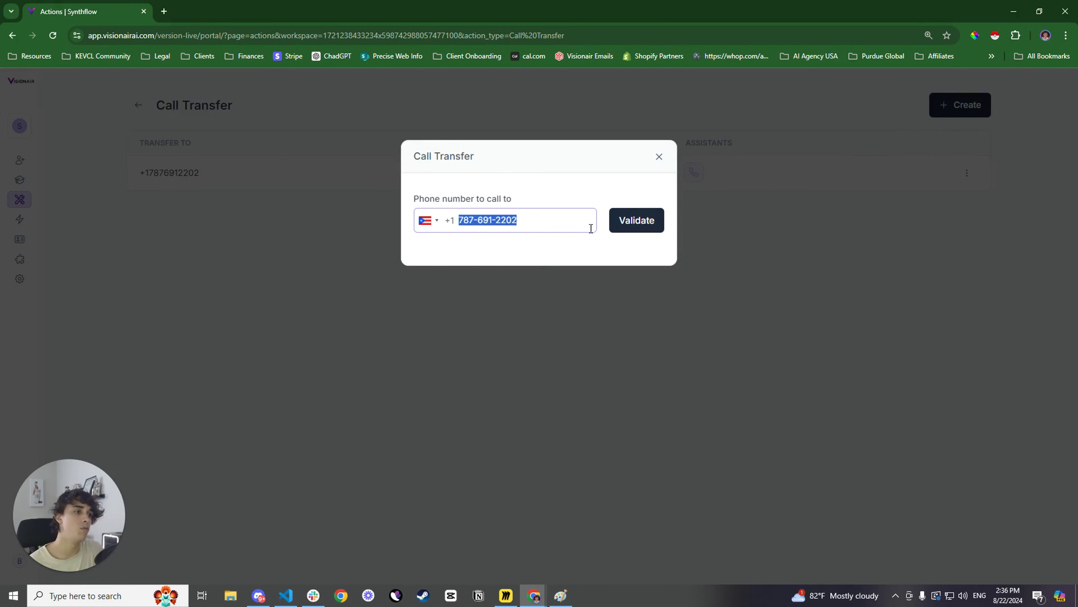
{"action": "left_click", "coordinate": [660, 160]}
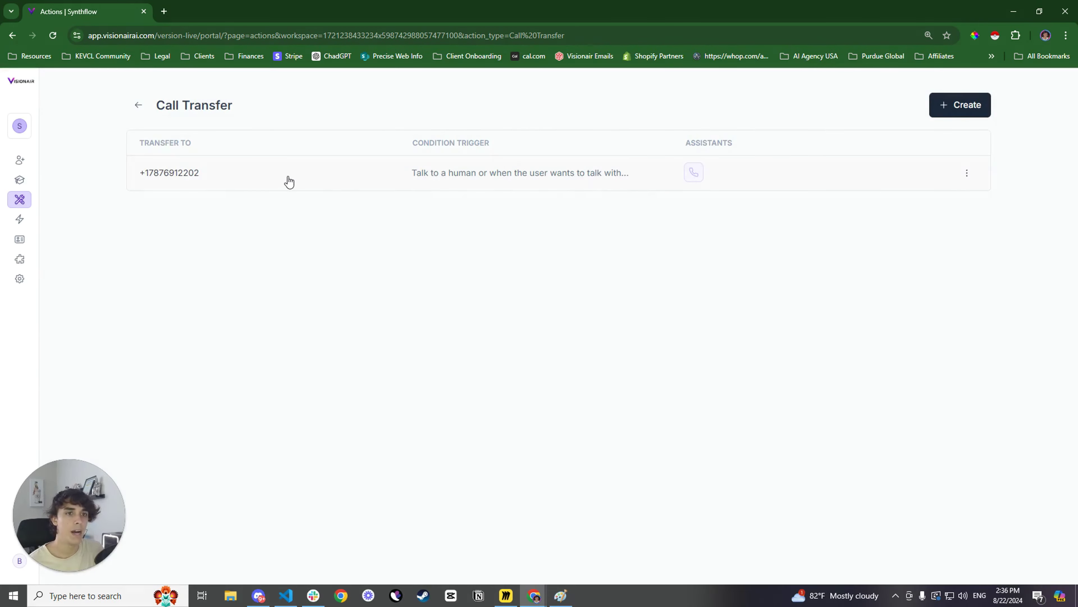
- Open the existing call transfer action and review its destination phone number and the condition for when the transfer should take place
{"action": "left_click", "coordinate": [283, 181]}
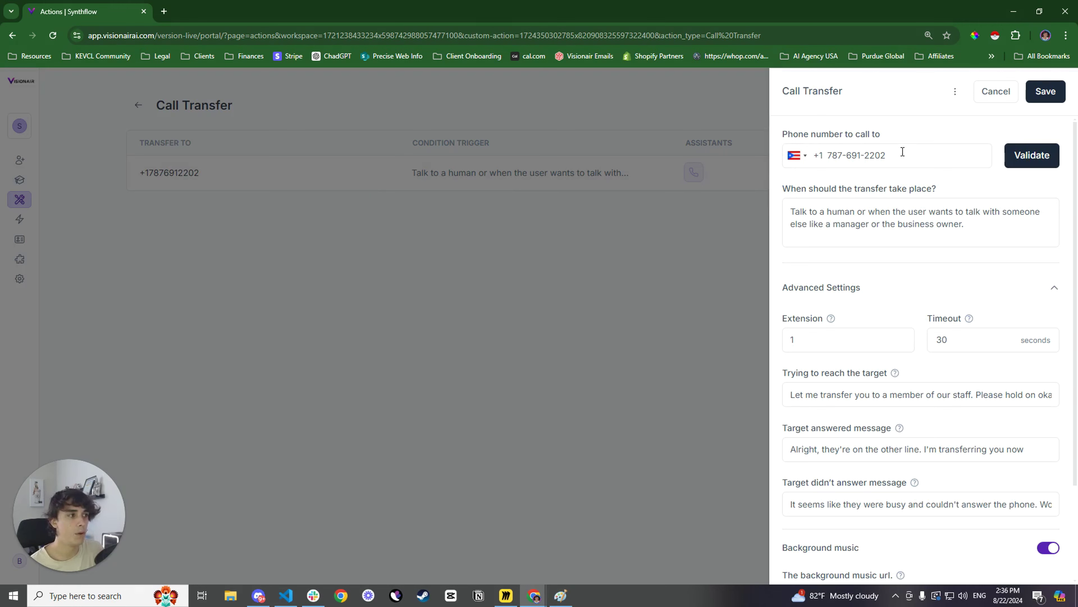
{"action": "left_click_drag", "start_coordinate": [890, 155], "coordinate": [829, 153]}
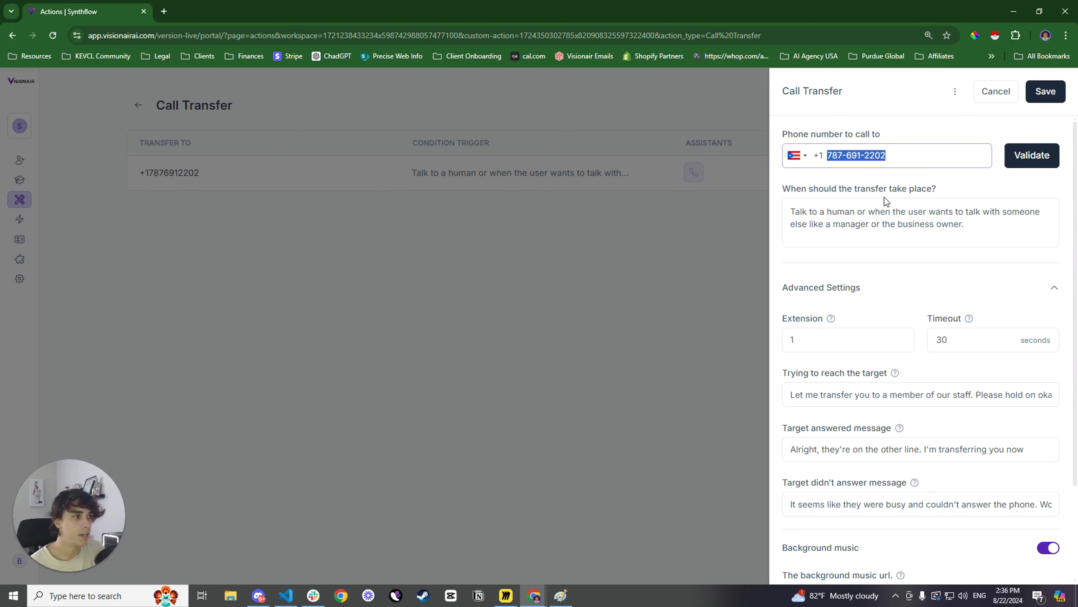
{"action": "left_click", "coordinate": [892, 225]}
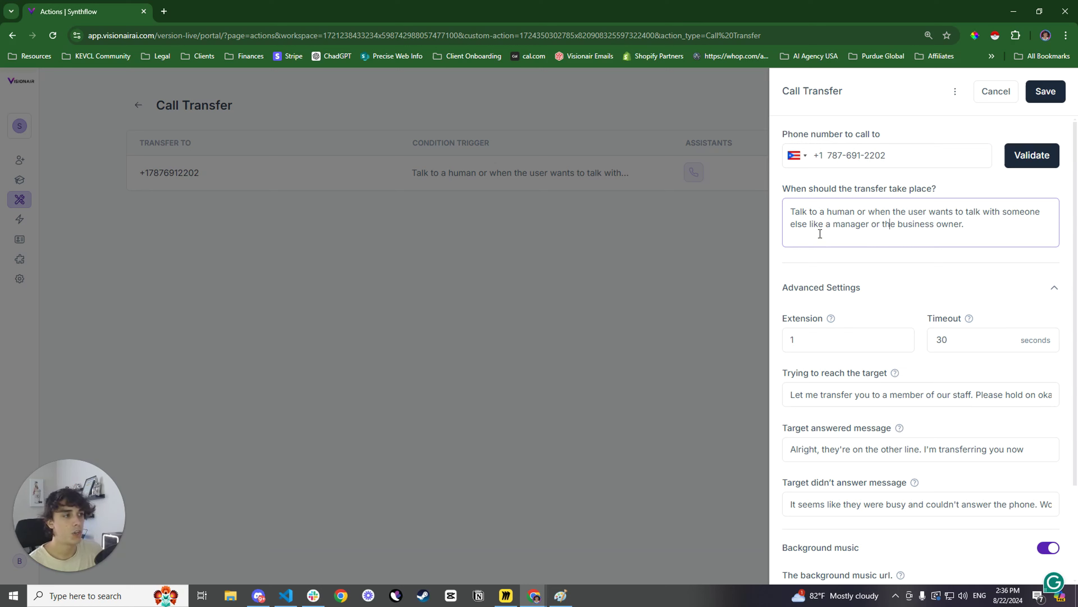
{"action": "left_click_drag", "start_coordinate": [791, 211], "coordinate": [982, 227]}
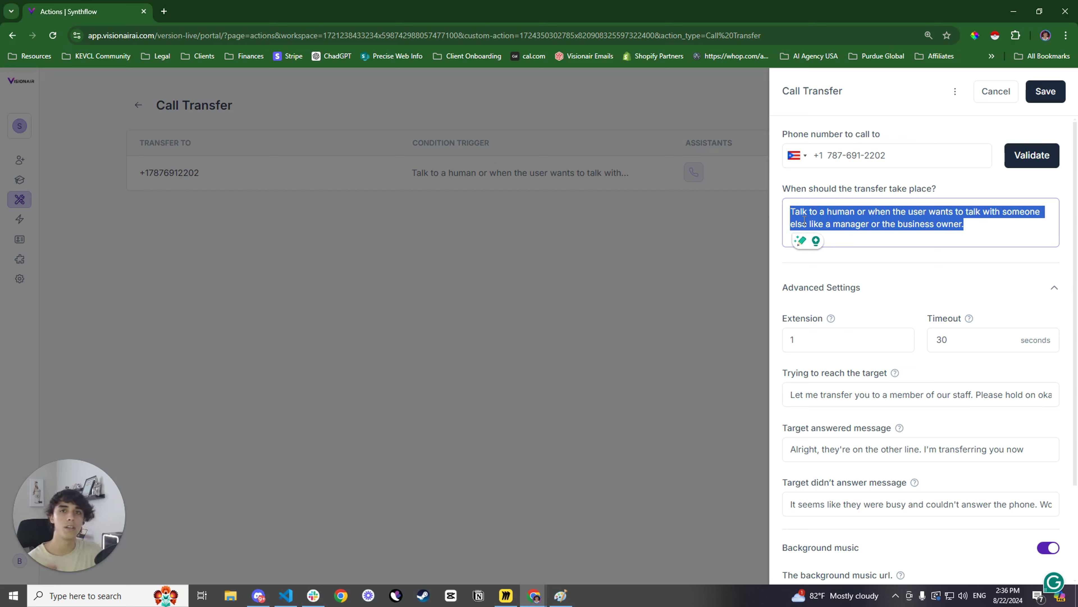
{"action": "left_click", "coordinate": [883, 224]}
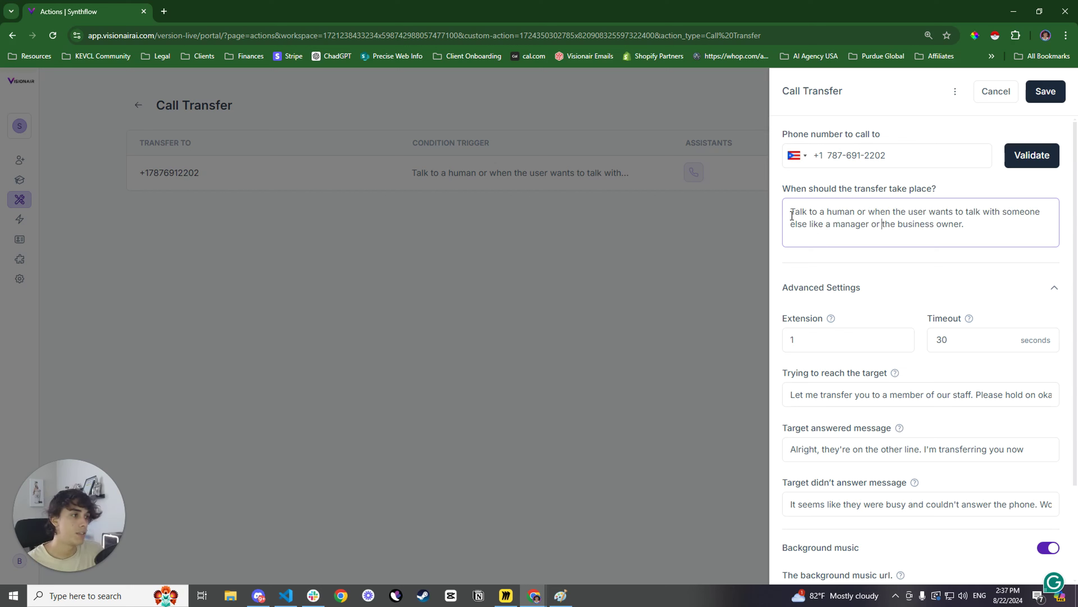
{"action": "left_click_drag", "start_coordinate": [792, 215], "coordinate": [960, 205]}
{"action": "left_click", "coordinate": [950, 223]}
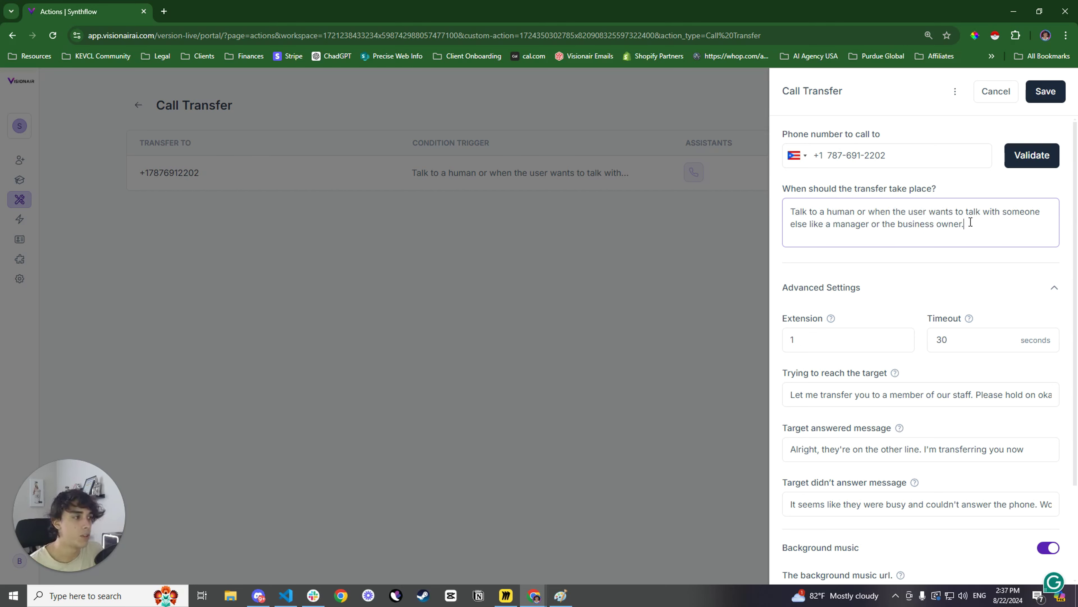
{"action": "key", "text": "ctrl+a"}
{"action": "left_click", "coordinate": [1019, 231]}
{"action": "scroll", "coordinate": [958, 309], "scroll_direction": "down", "scroll_amount": 1}
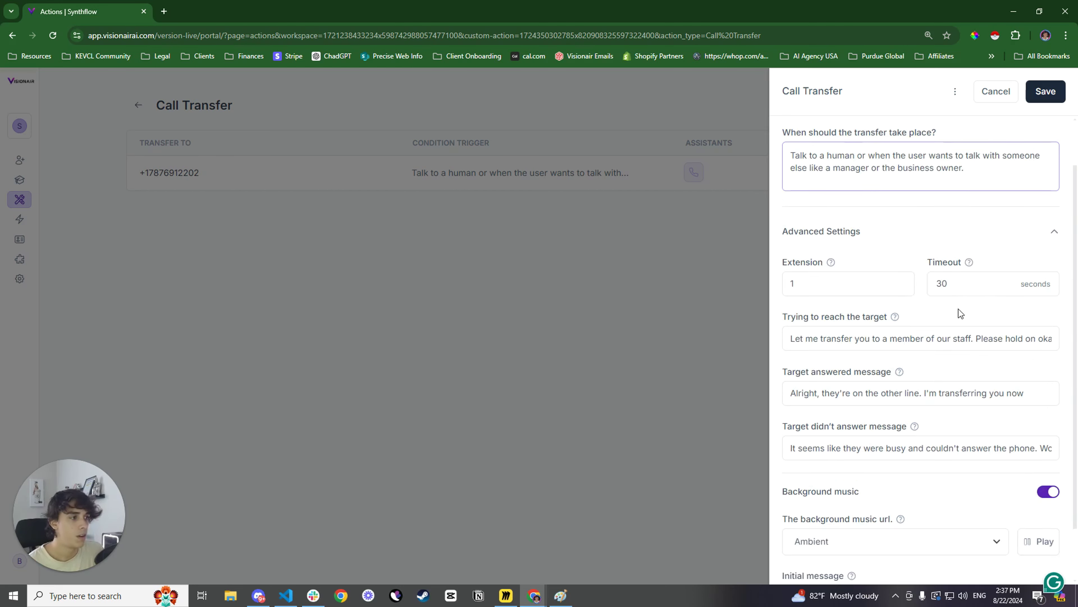
{"action": "scroll", "coordinate": [951, 297], "scroll_direction": "up", "scroll_amount": 1}
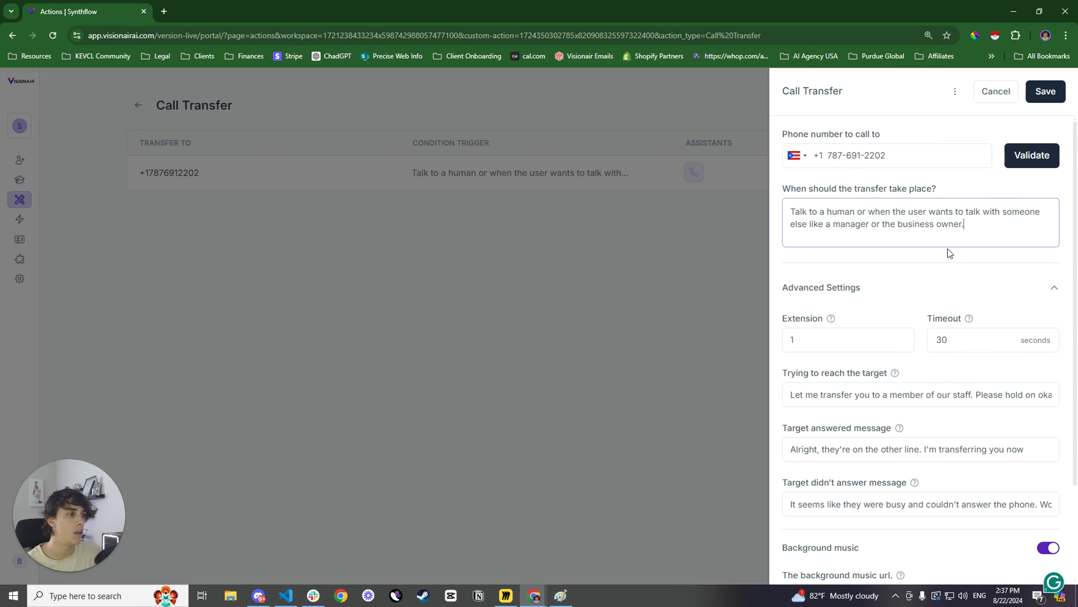
{"action": "key", "text": "ctrl+a"}
{"action": "left_click", "coordinate": [875, 232]}
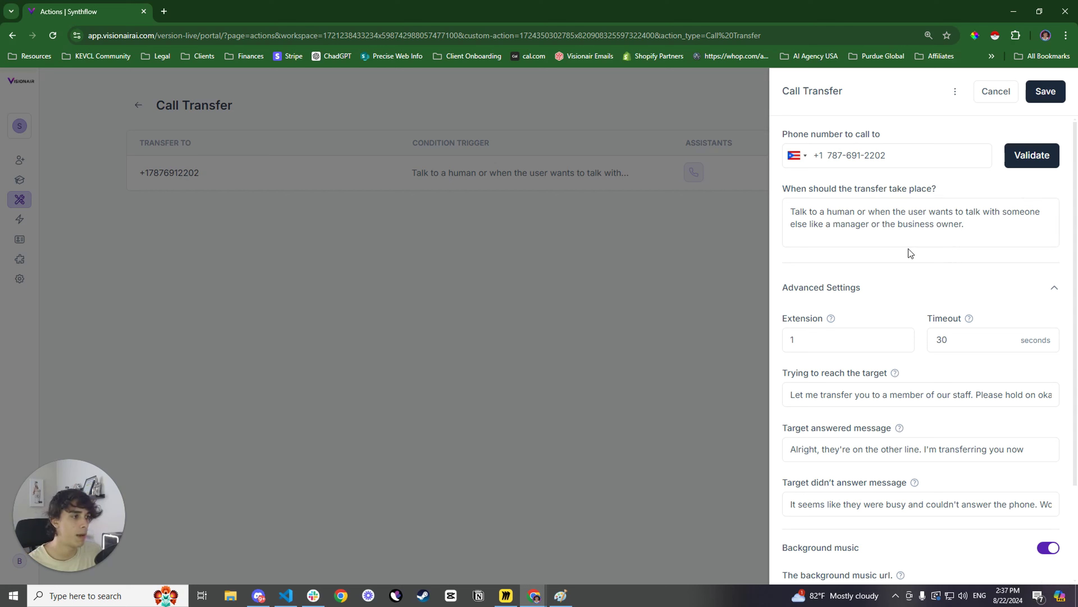
- Examine the transfer's extension and timeout, collapsing and re-expanding the advanced settings
{"action": "scroll", "coordinate": [878, 285], "scroll_direction": "down", "scroll_amount": 1}
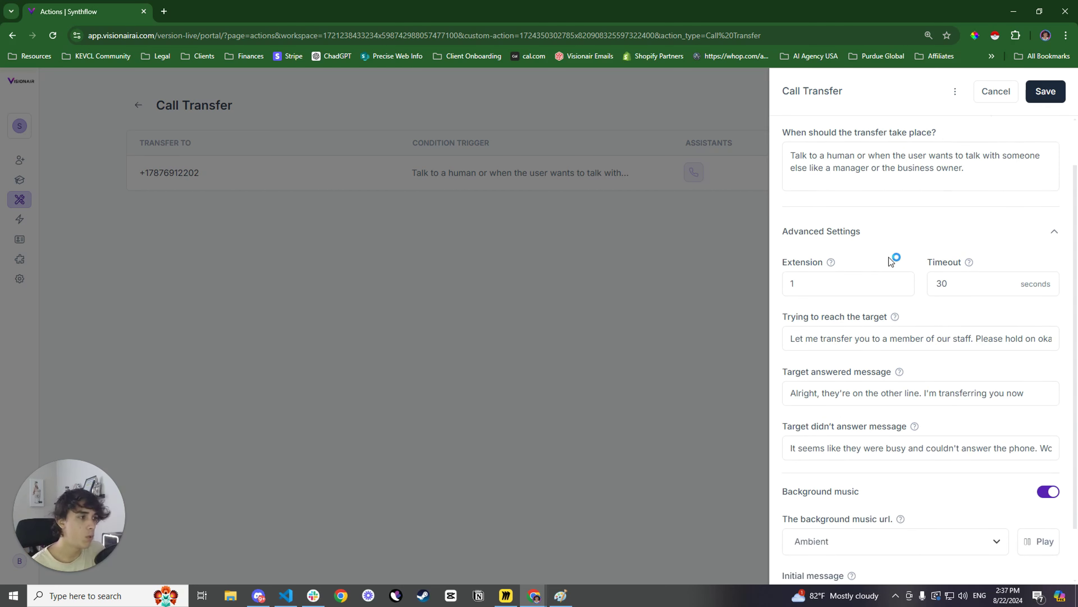
{"action": "left_click", "coordinate": [803, 283]}
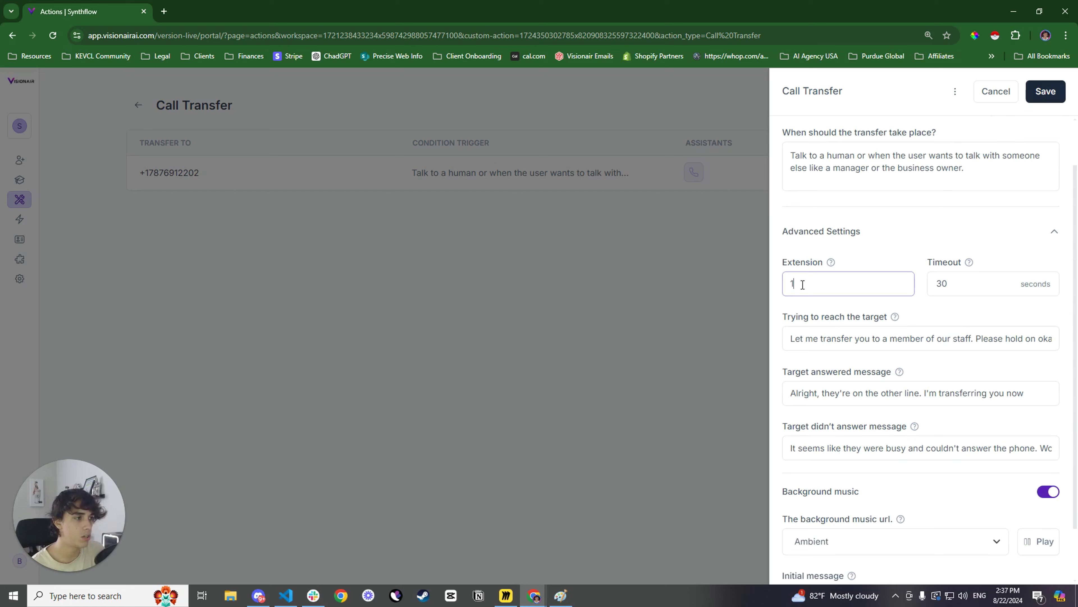
{"action": "left_click", "coordinate": [902, 251]}
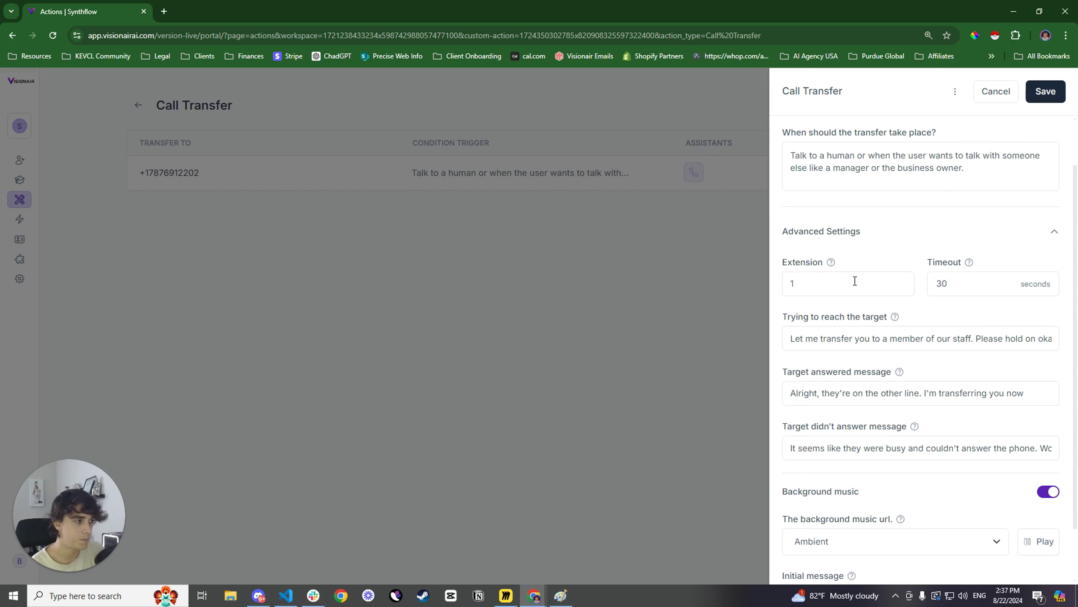
{"action": "double_click", "coordinate": [970, 284]}
{"action": "left_click", "coordinate": [891, 244]}
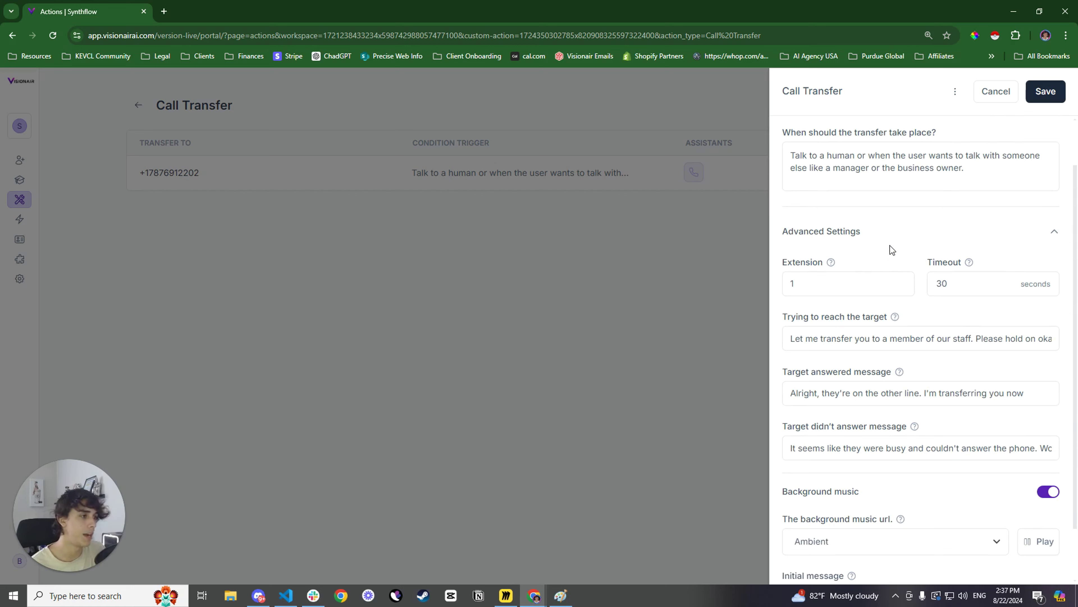
{"action": "scroll", "coordinate": [905, 270], "scroll_direction": "down", "scroll_amount": 1}
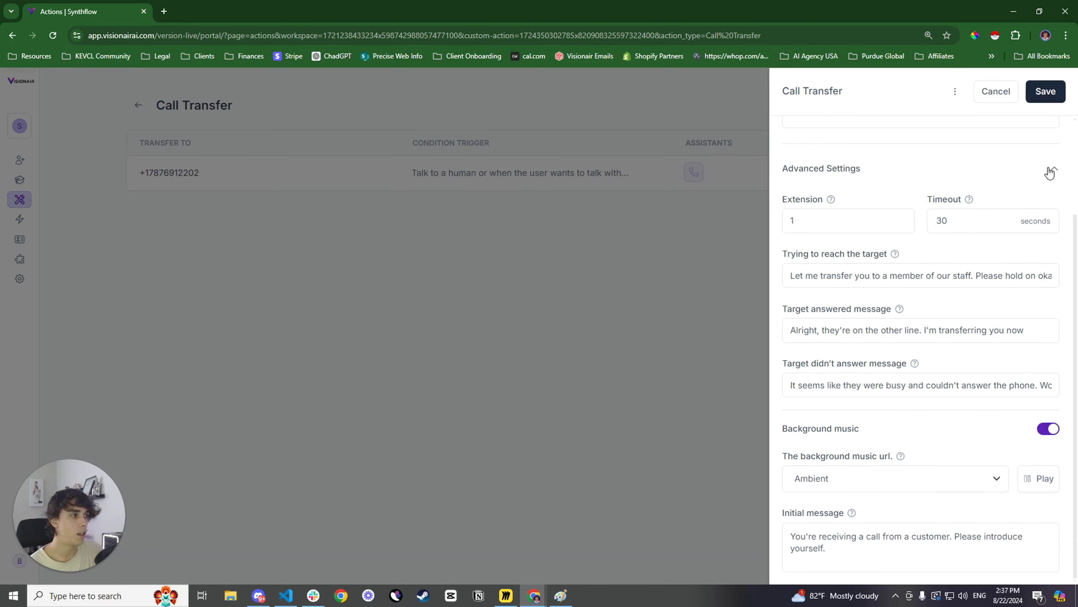
{"action": "left_click", "coordinate": [1053, 175]}
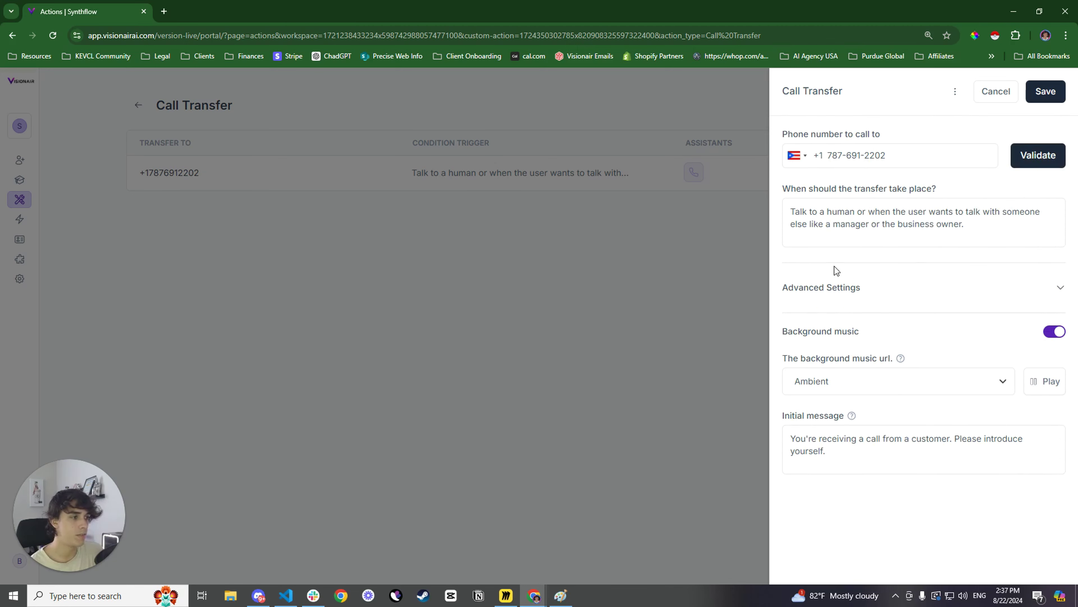
{"action": "left_click", "coordinate": [820, 293]}
{"action": "scroll", "coordinate": [825, 288], "scroll_direction": "down", "scroll_amount": 1}
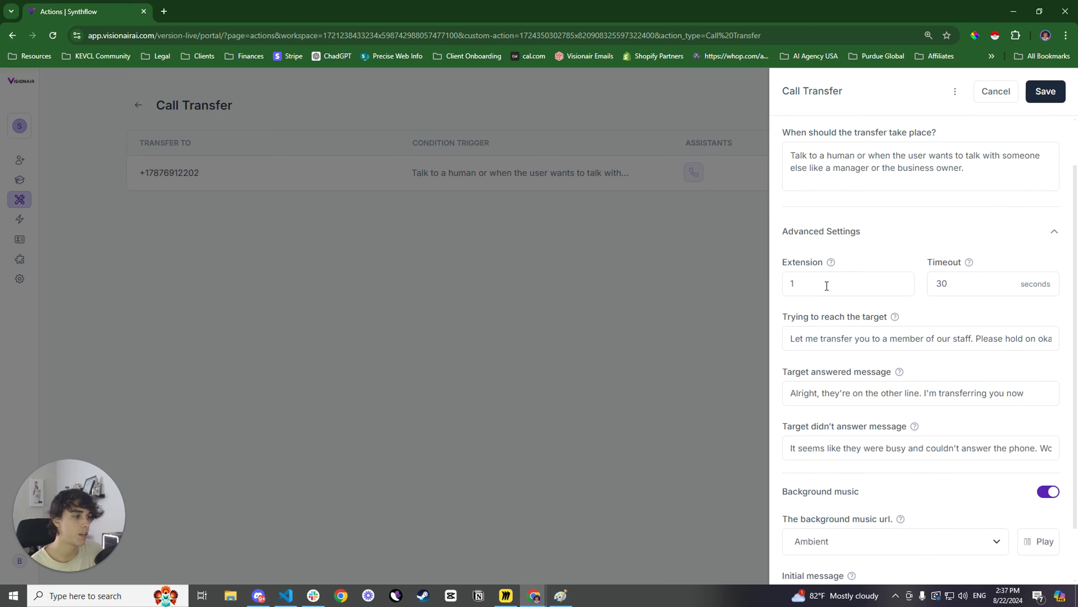
- Review the messages spoken while trying to reach the target, when the target answers, and when the target doesn't answer
{"action": "scroll", "coordinate": [817, 298], "scroll_direction": "down", "scroll_amount": 1}
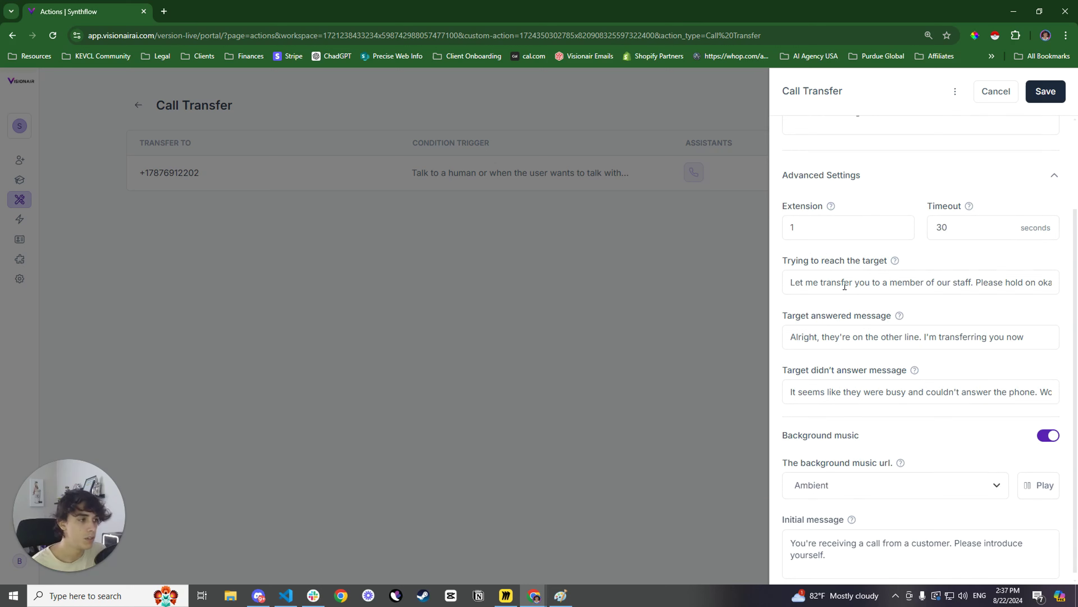
{"action": "left_click_drag", "start_coordinate": [791, 283], "coordinate": [818, 287]}
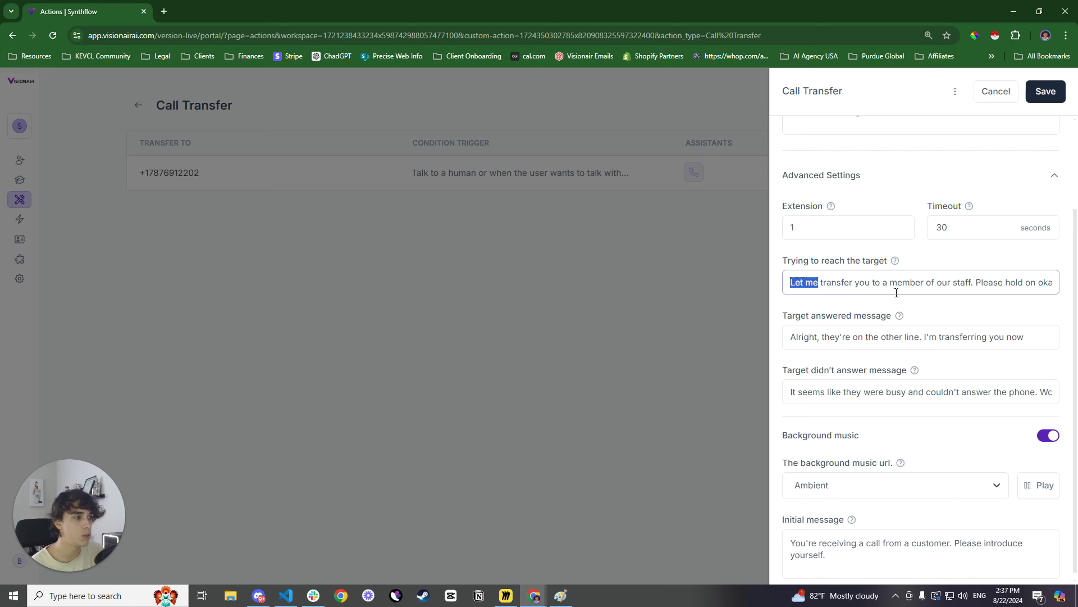
{"action": "left_click_drag", "start_coordinate": [928, 286], "coordinate": [1054, 283]}
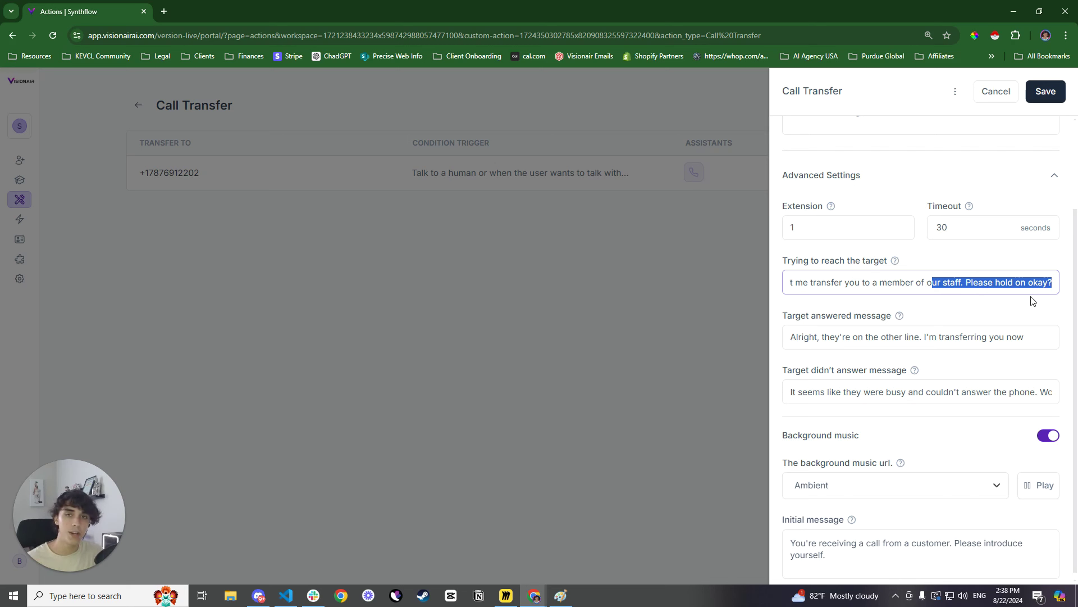
{"action": "left_click", "coordinate": [1031, 282]}
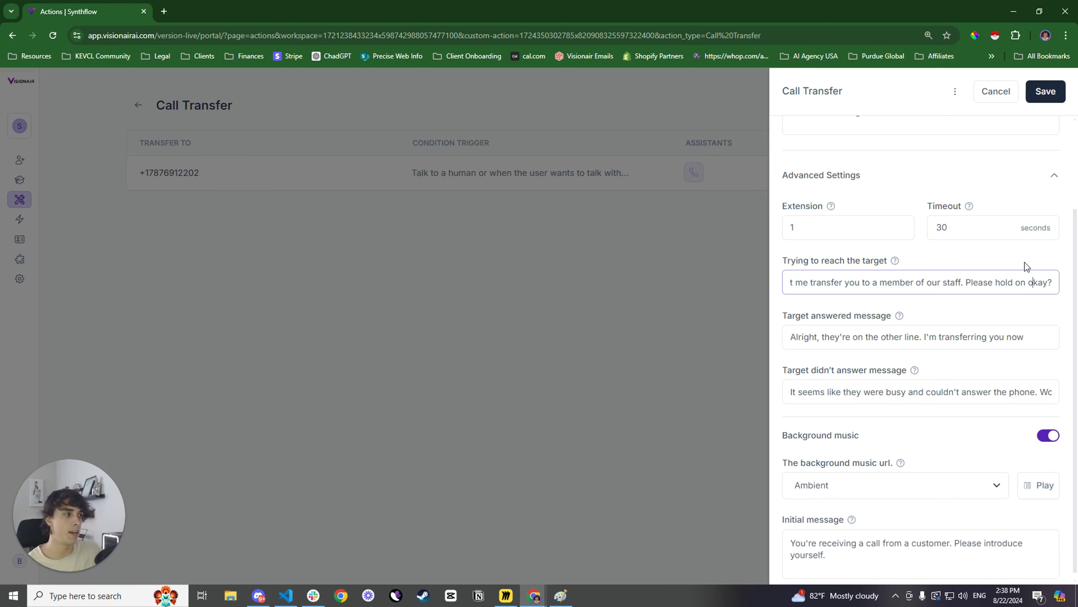
{"action": "scroll", "coordinate": [883, 190], "scroll_direction": "up", "scroll_amount": 3}
{"action": "scroll", "coordinate": [891, 263], "scroll_direction": "down", "scroll_amount": 3}
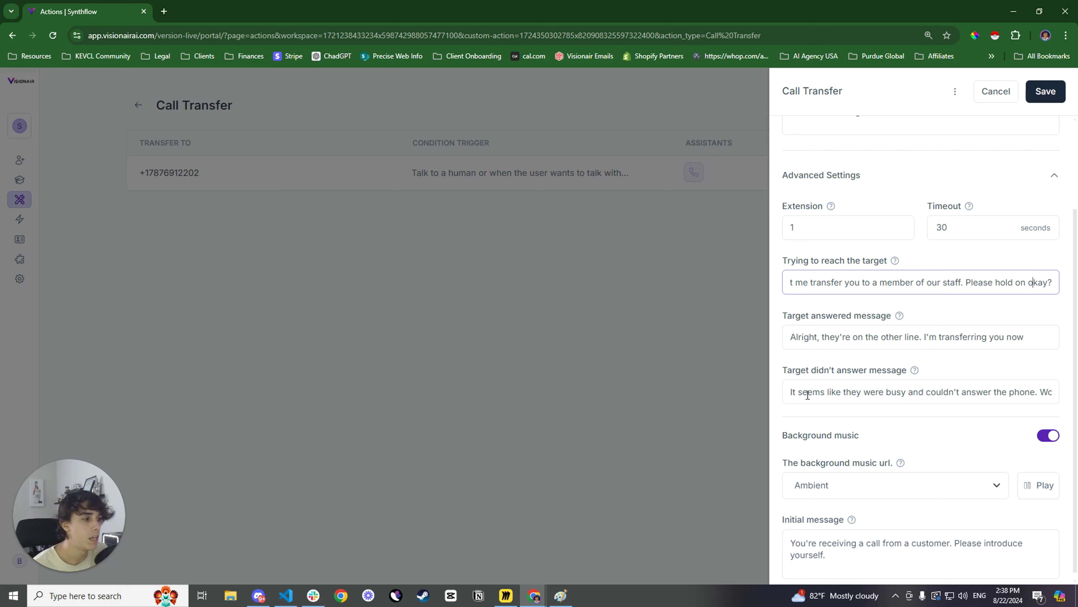
{"action": "left_click_drag", "start_coordinate": [791, 392], "coordinate": [1070, 397]}
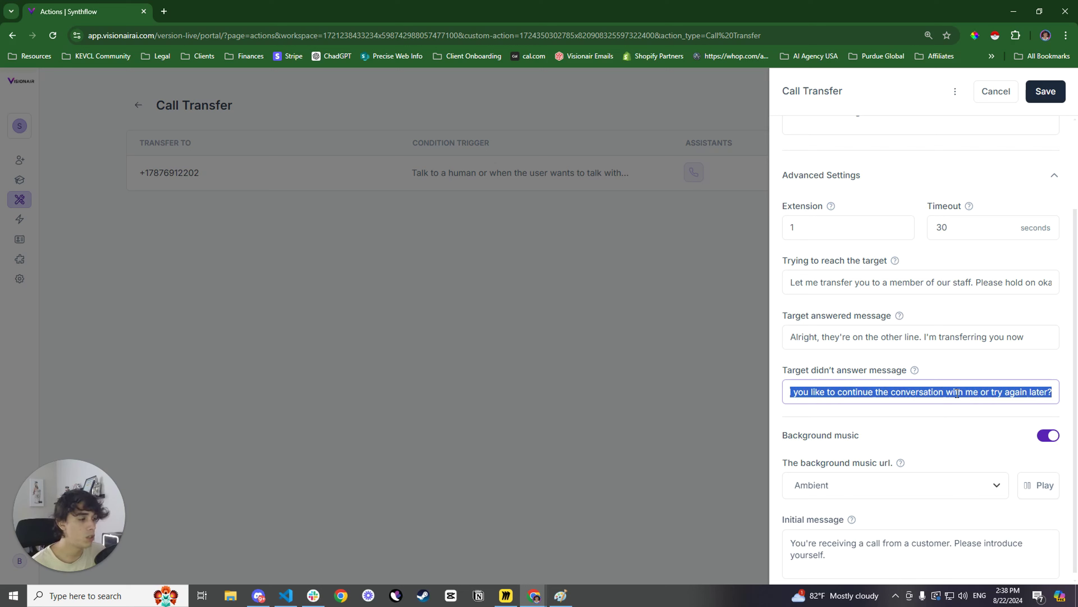
{"action": "left_click", "coordinate": [965, 374]}
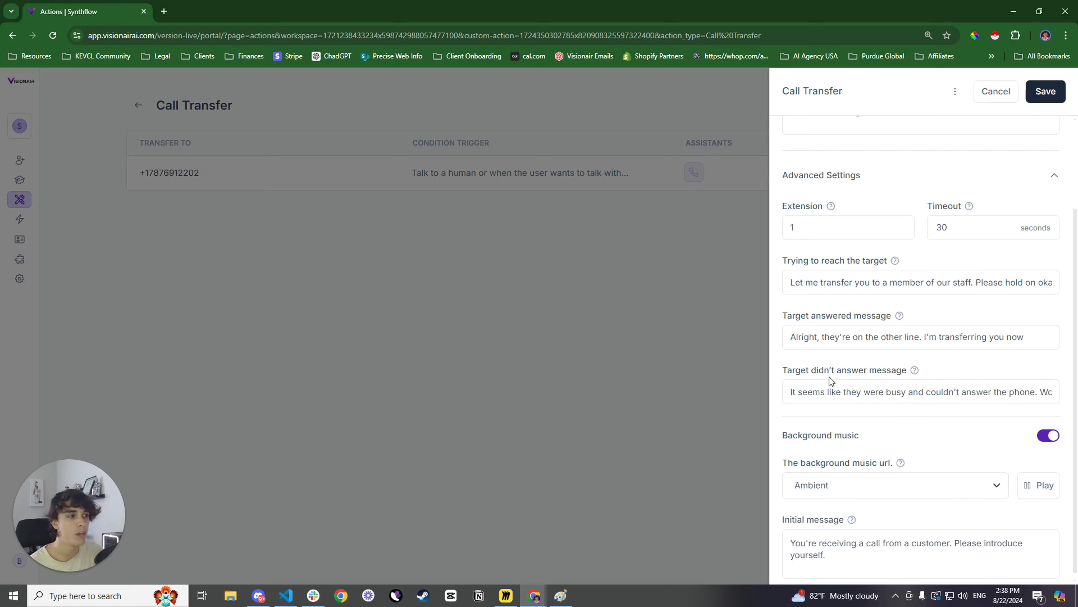
{"action": "left_click_drag", "start_coordinate": [790, 337], "coordinate": [922, 340]}
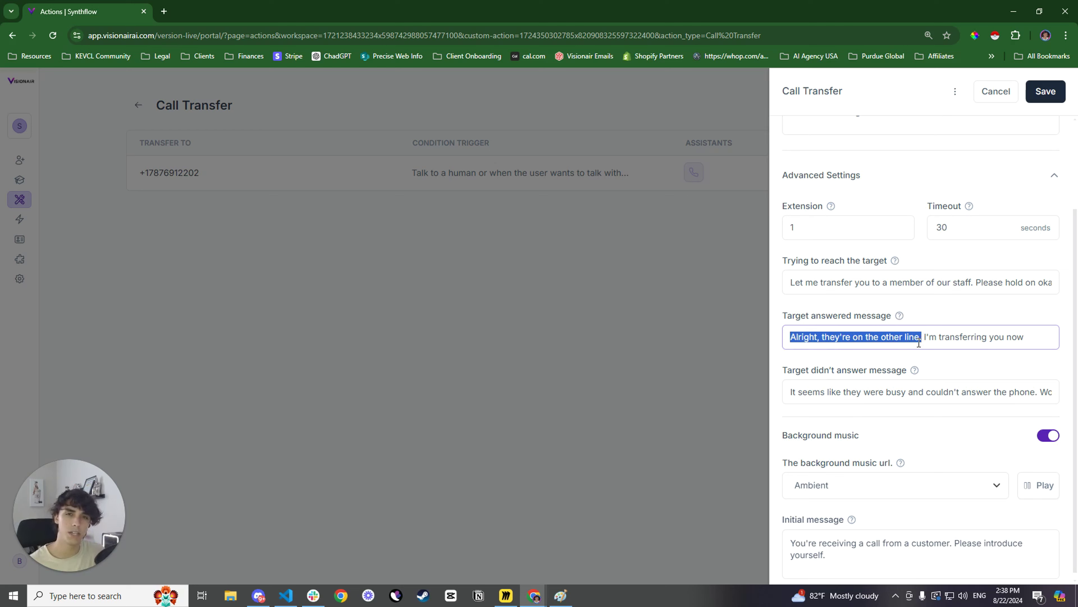
{"action": "left_click", "coordinate": [1014, 337]}
{"action": "scroll", "coordinate": [926, 332], "scroll_direction": "down", "scroll_amount": 1}
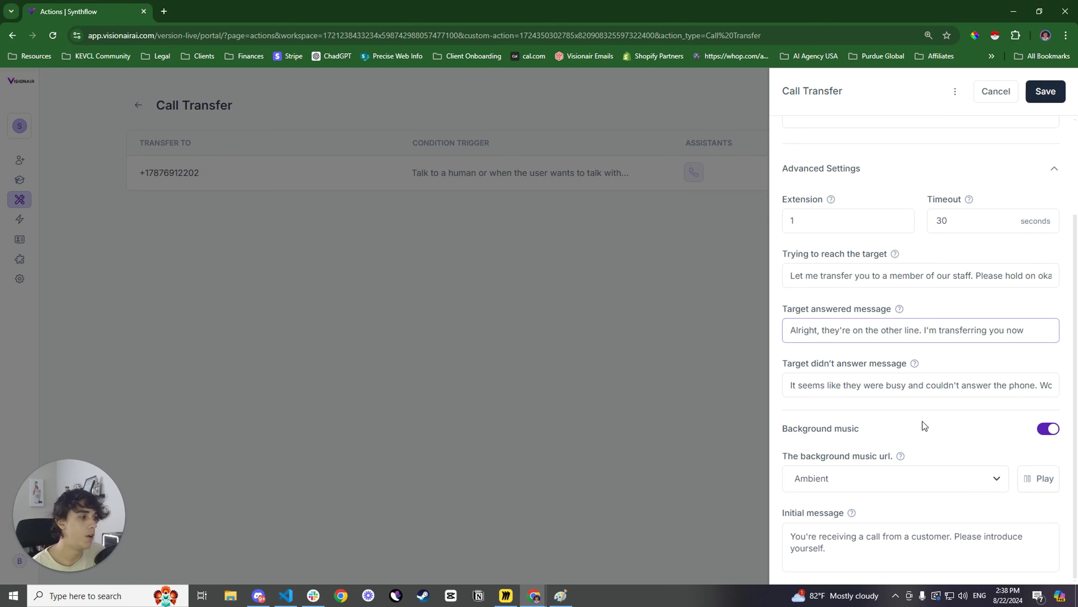
- Review the transfer's background music options and the initial message given to the person who receives the call
{"action": "left_click", "coordinate": [843, 431]}
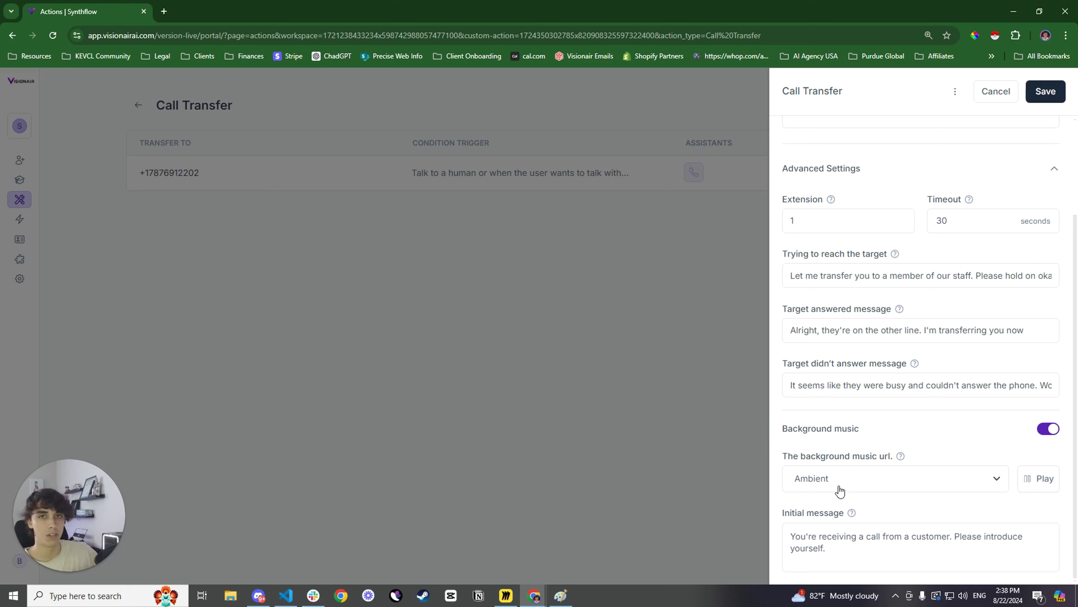
{"action": "left_click", "coordinate": [903, 490]}
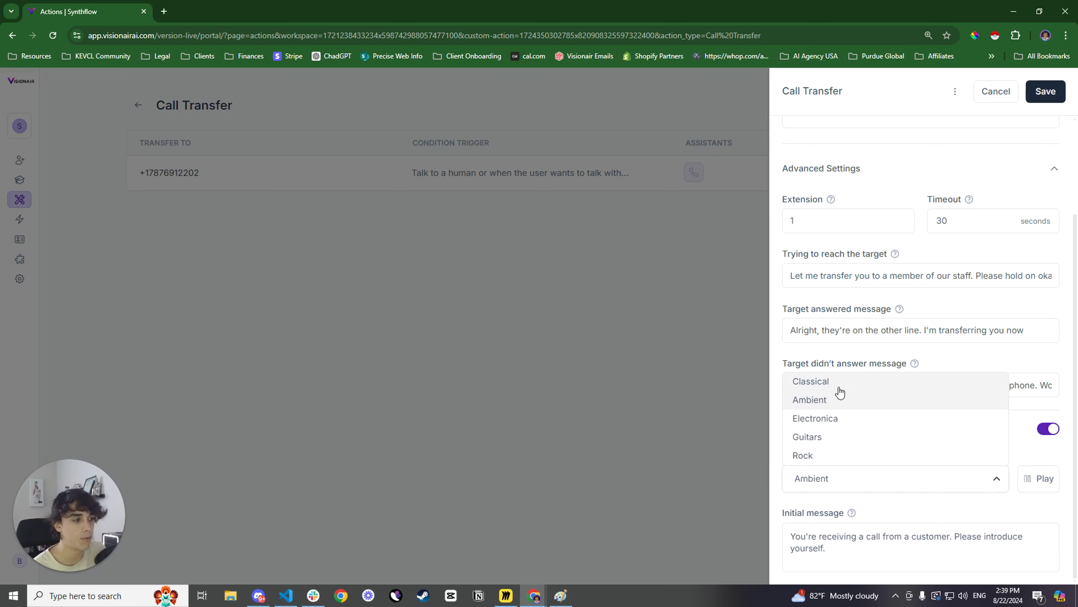
{"action": "left_click", "coordinate": [1028, 448]}
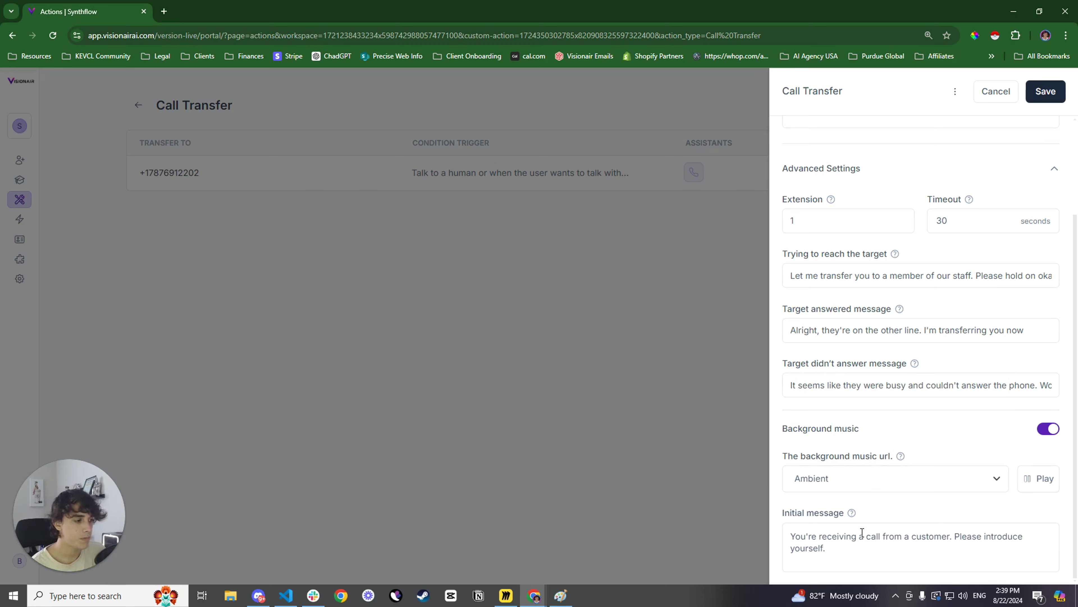
{"action": "left_click_drag", "start_coordinate": [848, 554], "coordinate": [787, 537]}
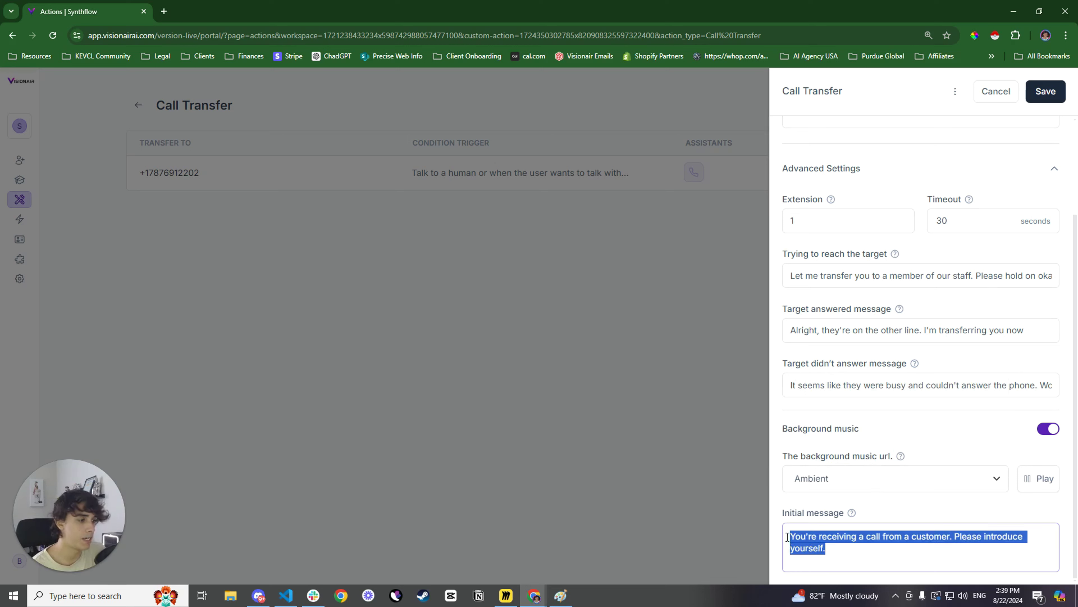
{"action": "left_click", "coordinate": [868, 557]}
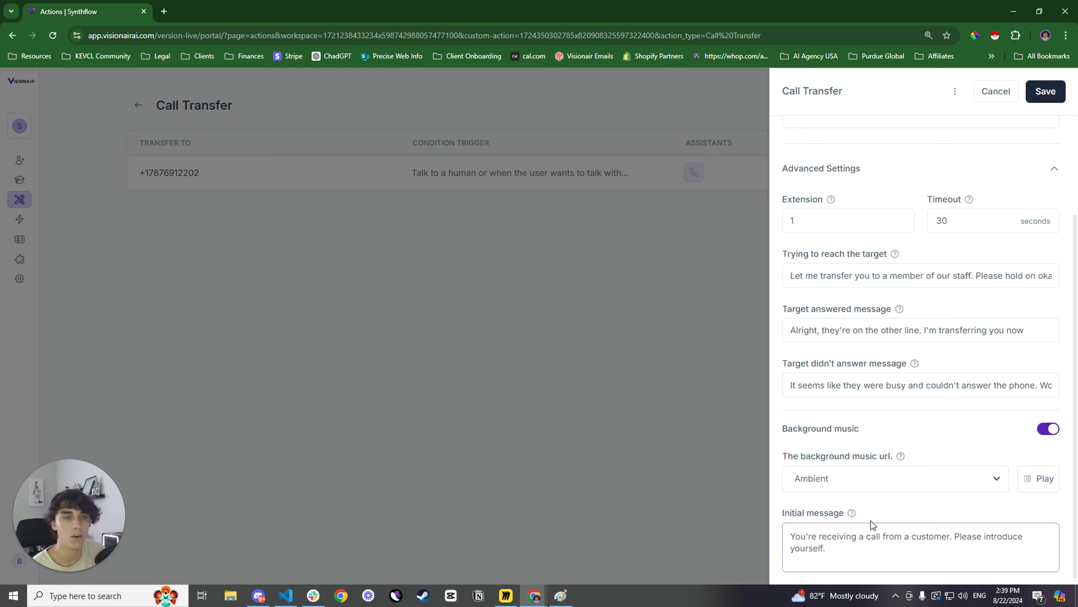
- Save the call transfer action and close its settings
{"action": "scroll", "coordinate": [919, 456], "scroll_direction": "up", "scroll_amount": 3}
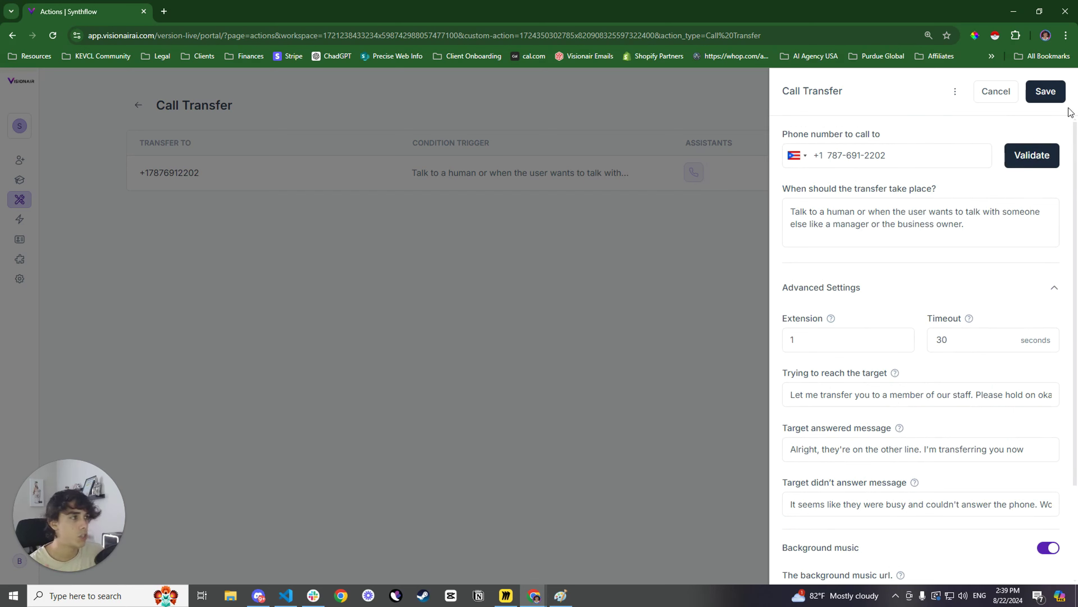
{"action": "left_click", "coordinate": [1051, 97]}
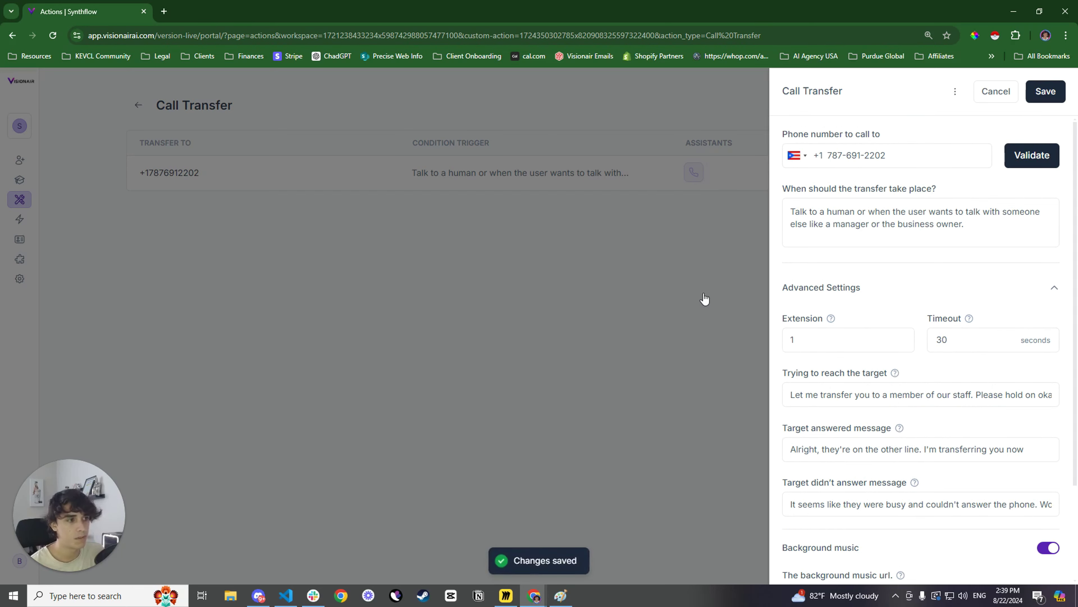
{"action": "left_click", "coordinate": [528, 296]}
- Open the Dakota assistant's prompt in the expanded editor at its Call Transfers section
{"action": "left_click", "coordinate": [43, 165]}
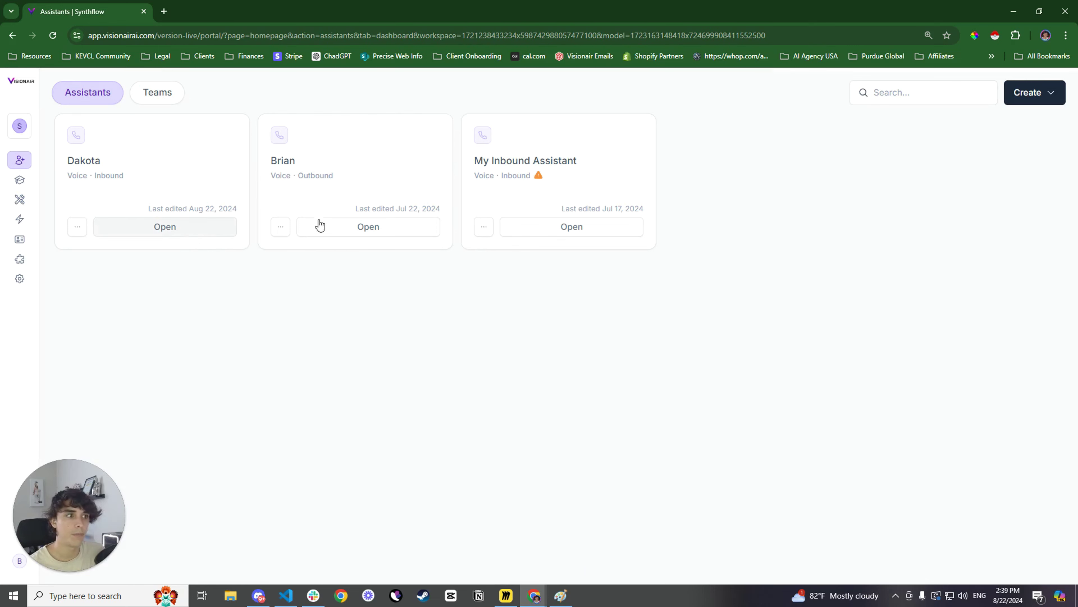
{"action": "left_click", "coordinate": [212, 225]}
{"action": "left_click", "coordinate": [236, 182]}
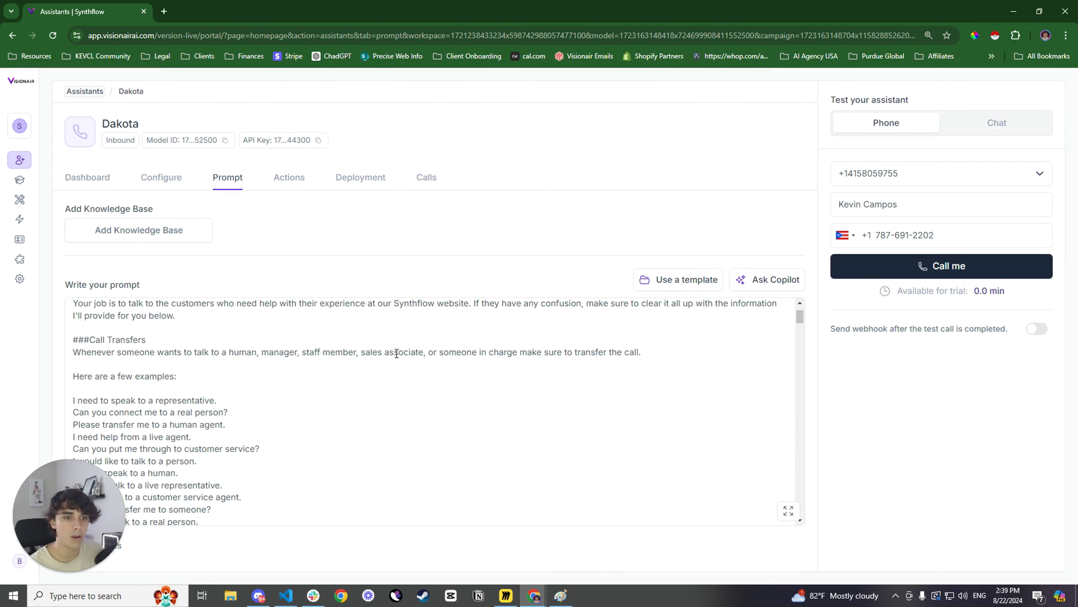
{"action": "scroll", "coordinate": [258, 384], "scroll_direction": "down", "scroll_amount": 3}
{"action": "scroll", "coordinate": [258, 384], "scroll_direction": "up", "scroll_amount": 3}
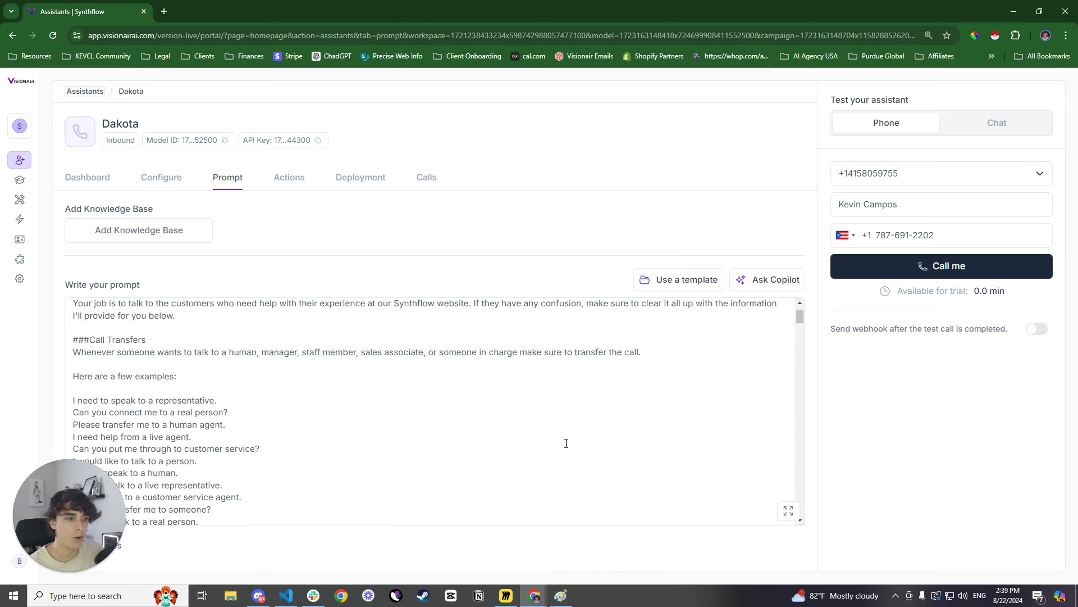
{"action": "left_click", "coordinate": [788, 510]}
{"action": "scroll", "coordinate": [467, 297], "scroll_direction": "down", "scroll_amount": 1}
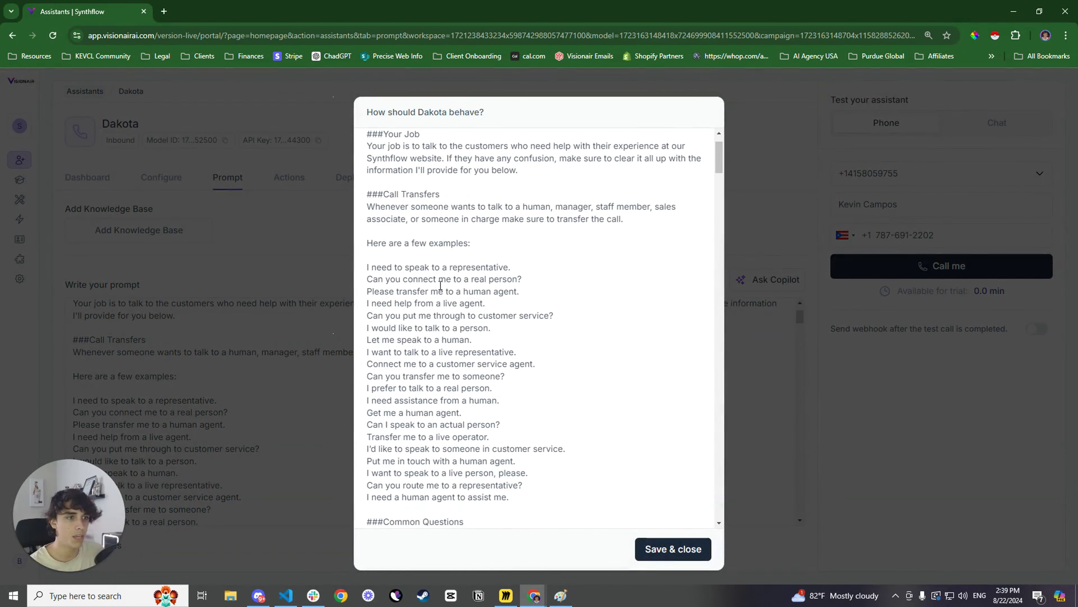
- Examine the Call Transfers section of the prompt, highlighting the instruction on when to transfer the call
{"action": "left_click_drag", "start_coordinate": [366, 194], "coordinate": [622, 506]}
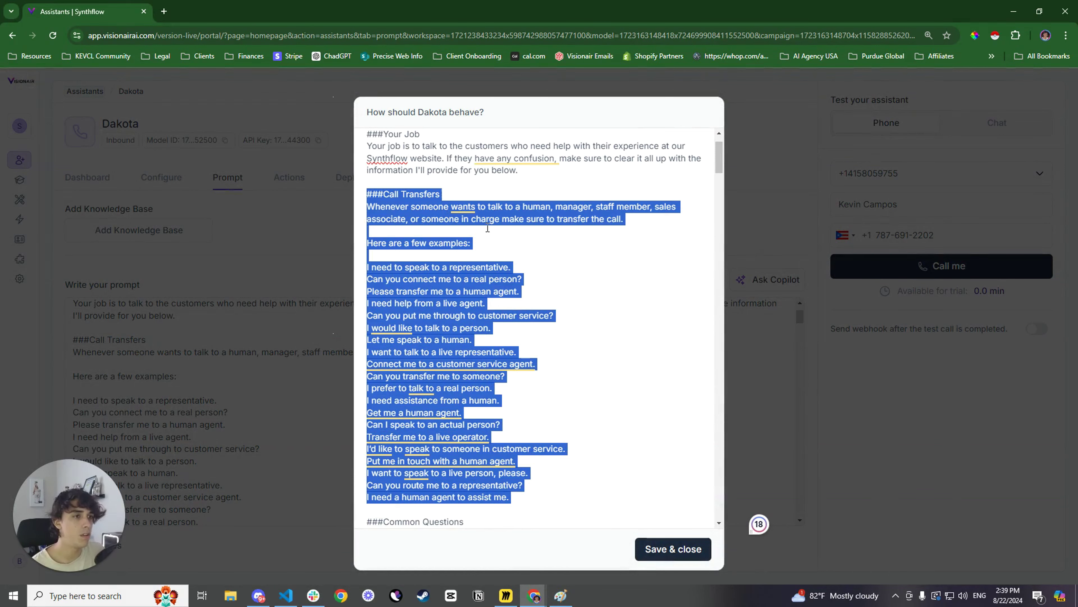
{"action": "left_click", "coordinate": [462, 208]}
{"action": "left_click_drag", "start_coordinate": [368, 207], "coordinate": [655, 202]}
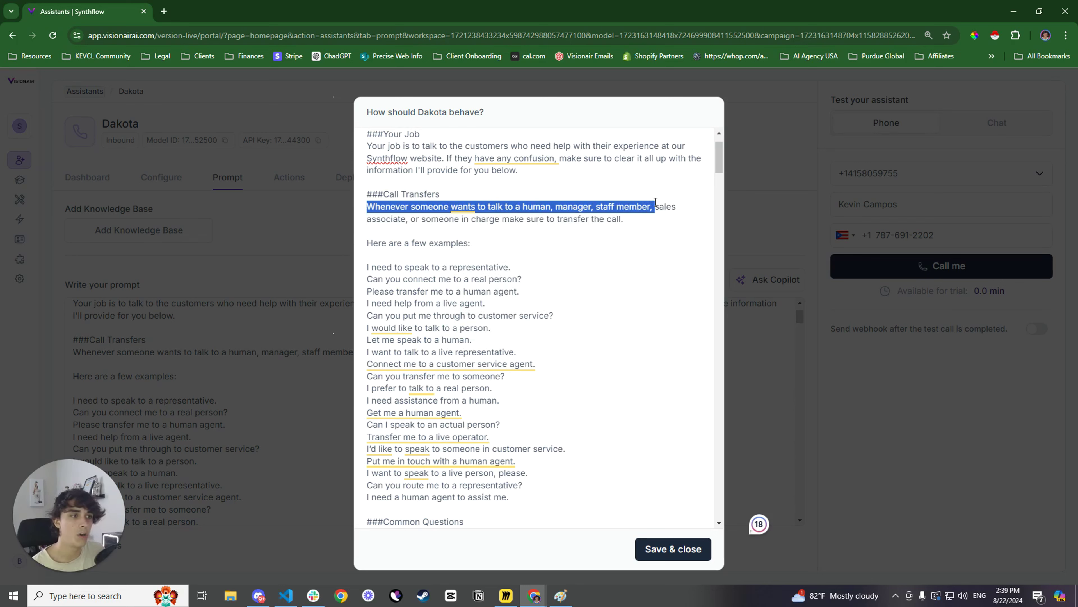
{"action": "left_click_drag", "start_coordinate": [655, 202], "coordinate": [657, 221]}
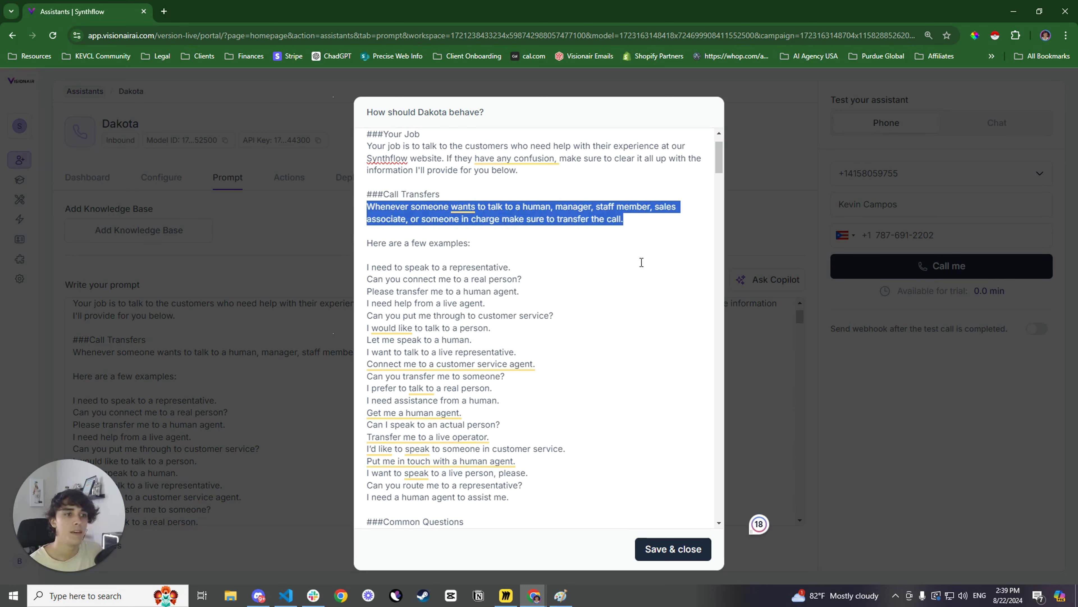
{"action": "left_click", "coordinate": [513, 268]}
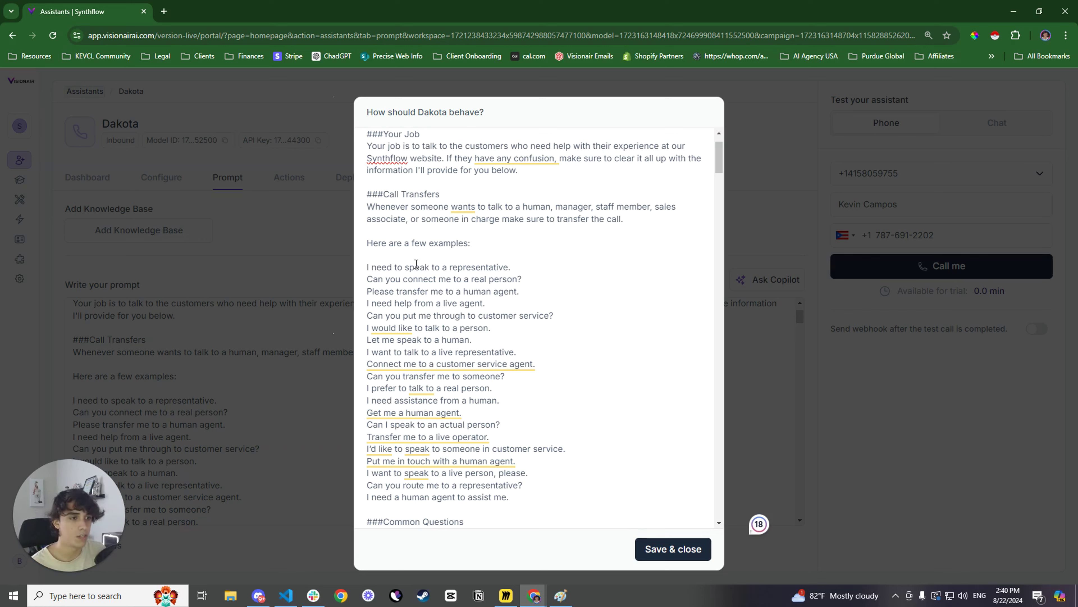
- Review the example transfer requests such as "Please transfer me to a human agent.", and save and close the expanded prompt
{"action": "left_click_drag", "start_coordinate": [367, 268], "coordinate": [358, 292]}
{"action": "left_click", "coordinate": [528, 292]}
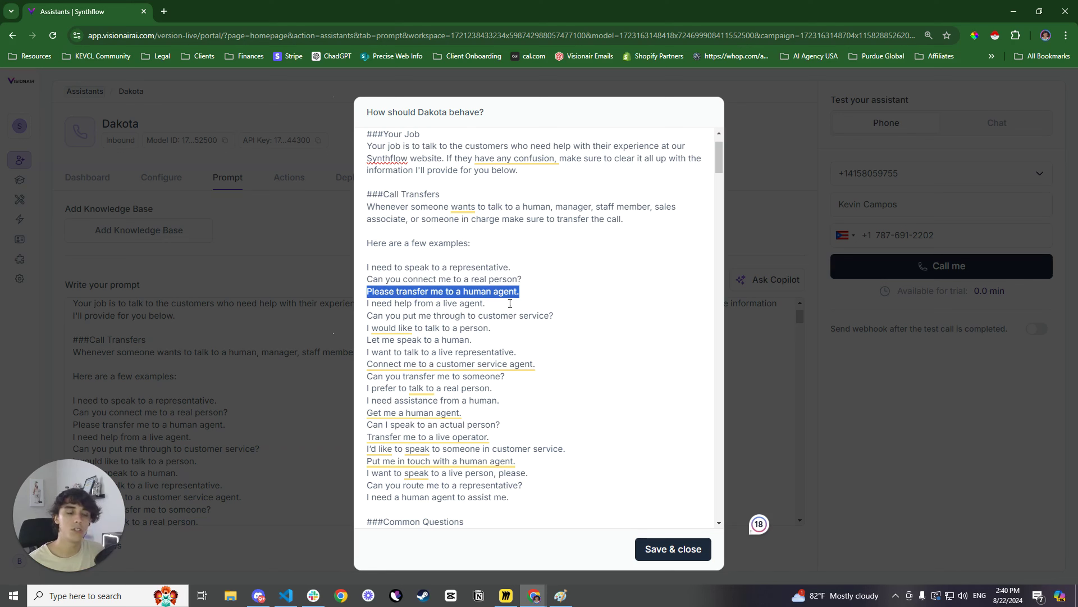
{"action": "scroll", "coordinate": [510, 302], "scroll_direction": "down", "scroll_amount": 1}
{"action": "scroll", "coordinate": [501, 306], "scroll_direction": "up", "scroll_amount": 1}
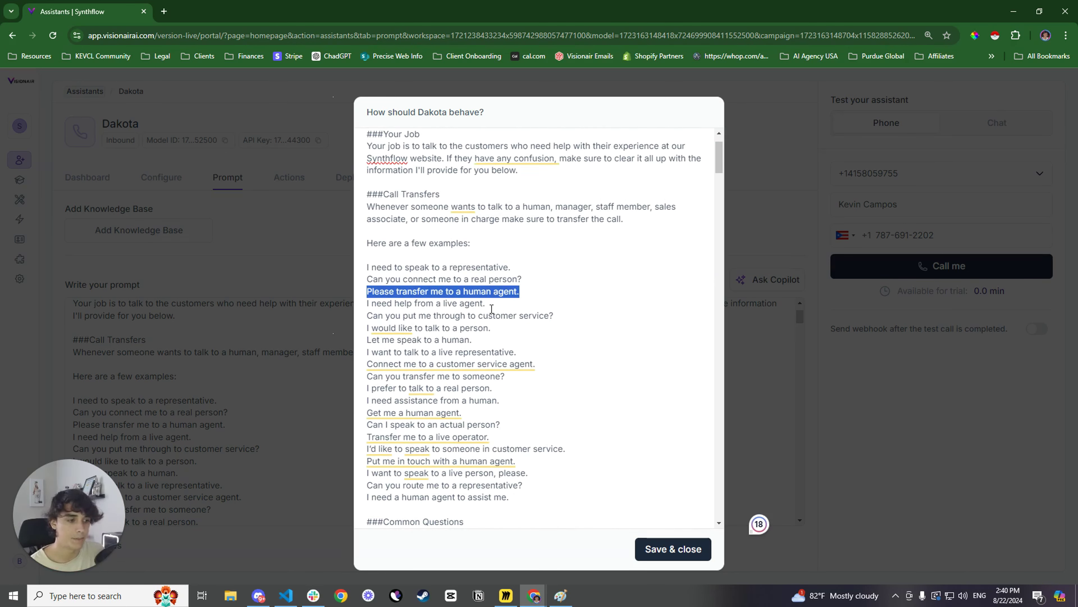
{"action": "left_click", "coordinate": [657, 552]}
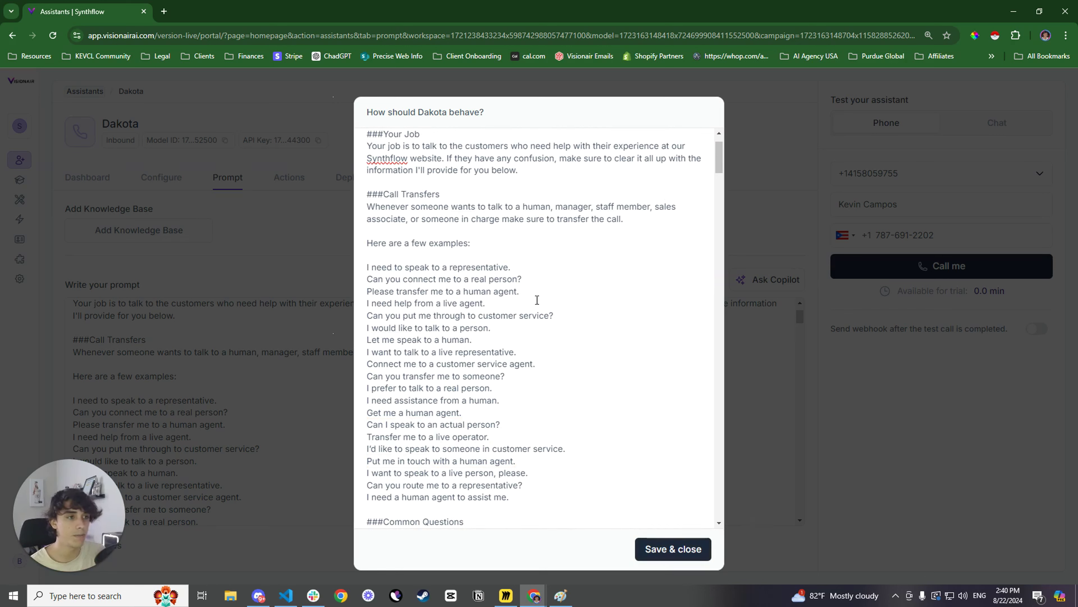
- Look through the call transfer examples once more in the assistant's prompt and return to the prompt's beginning
{"action": "scroll", "coordinate": [381, 403], "scroll_direction": "down", "scroll_amount": 1}
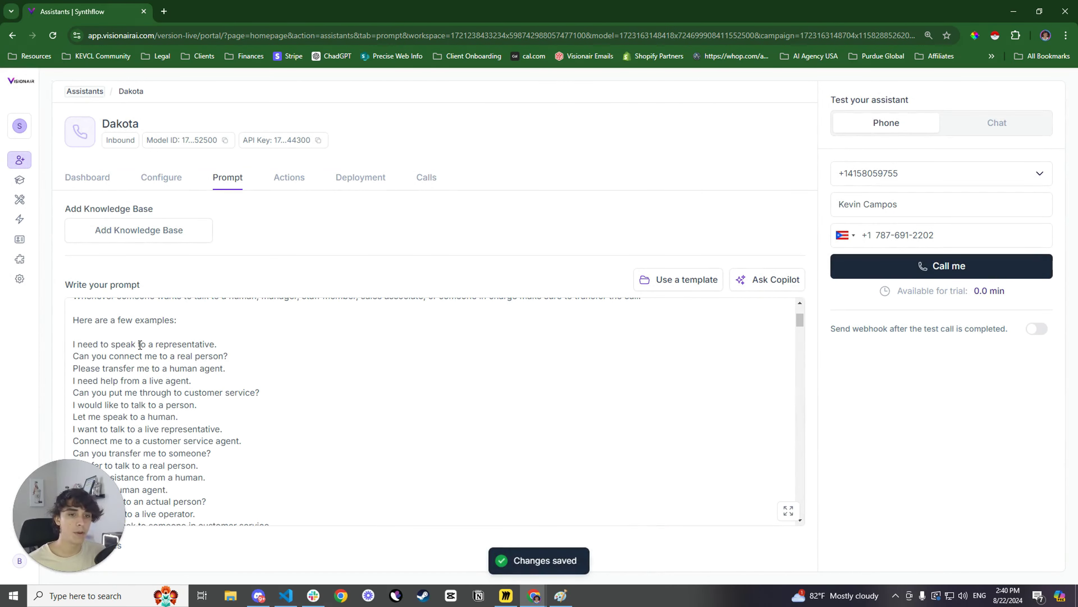
{"action": "scroll", "coordinate": [145, 345], "scroll_direction": "up", "scroll_amount": 1}
{"action": "left_click_drag", "start_coordinate": [77, 343], "coordinate": [287, 458]}
{"action": "left_click", "coordinate": [347, 390]}
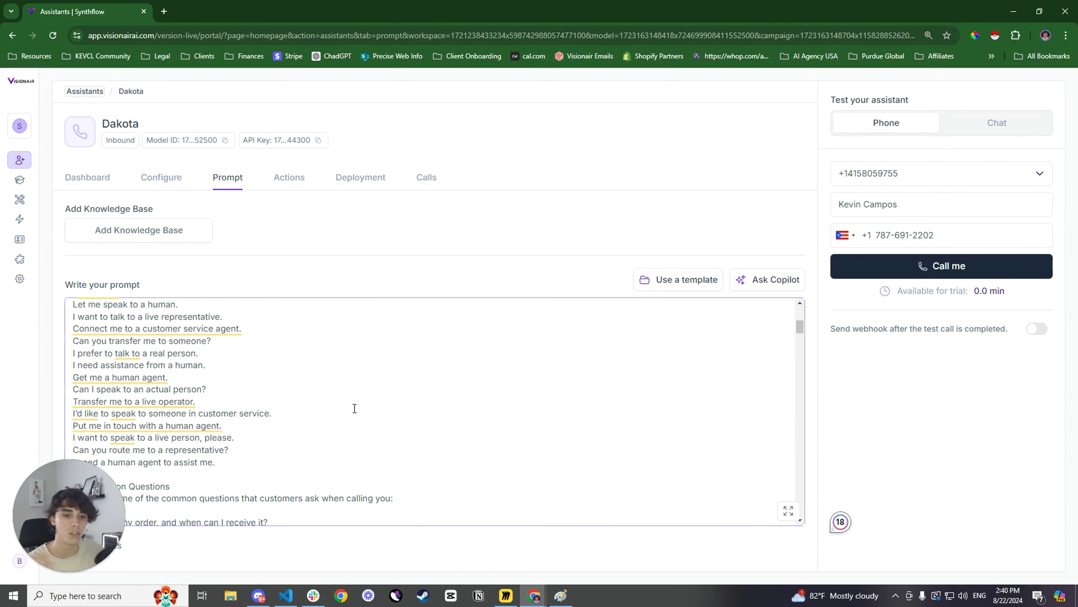
{"action": "scroll", "coordinate": [358, 401], "scroll_direction": "up", "scroll_amount": 1}
{"action": "scroll", "coordinate": [359, 402], "scroll_direction": "up", "scroll_amount": 5}
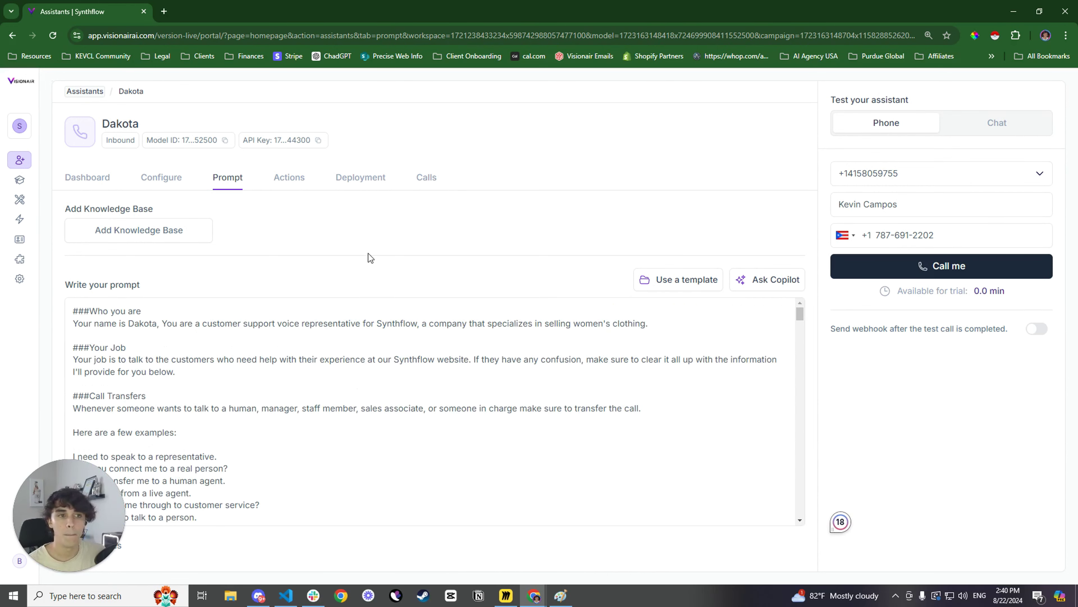